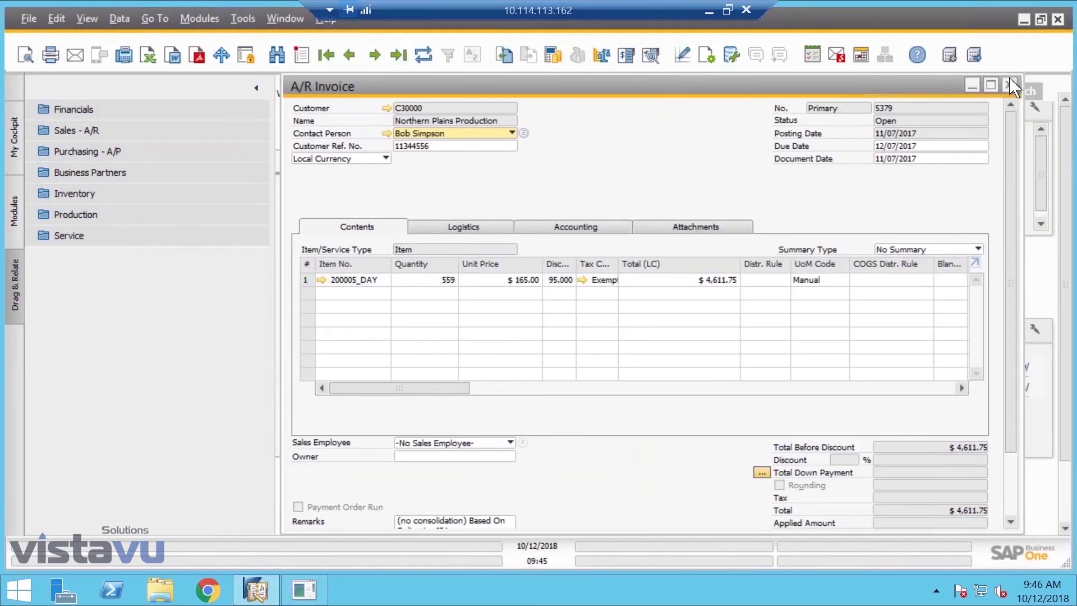
Close the Northern Plains Production A/R invoice window.
click(1013, 87)
Close the Open Items List and open the A0001 low-inventory alert (50 in stock, minimum 75).
click(968, 157)
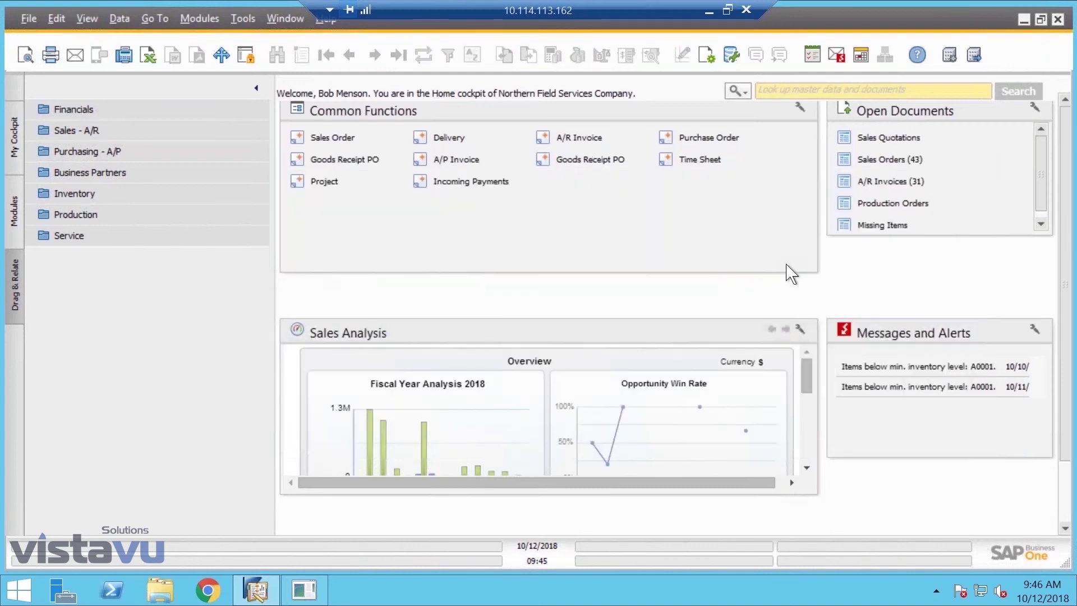
click(899, 370)
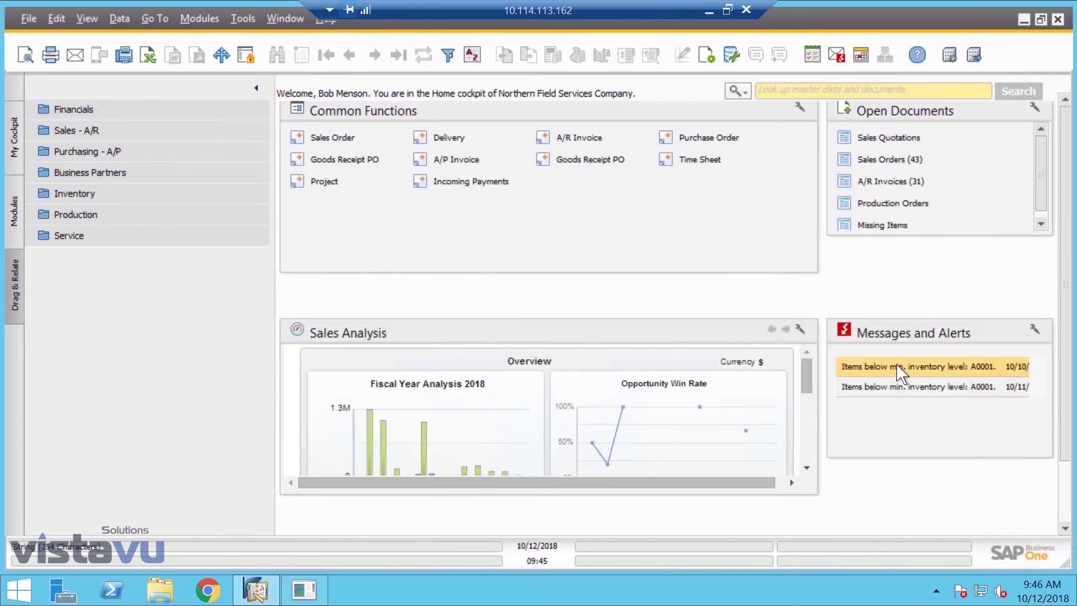
double_click(899, 371)
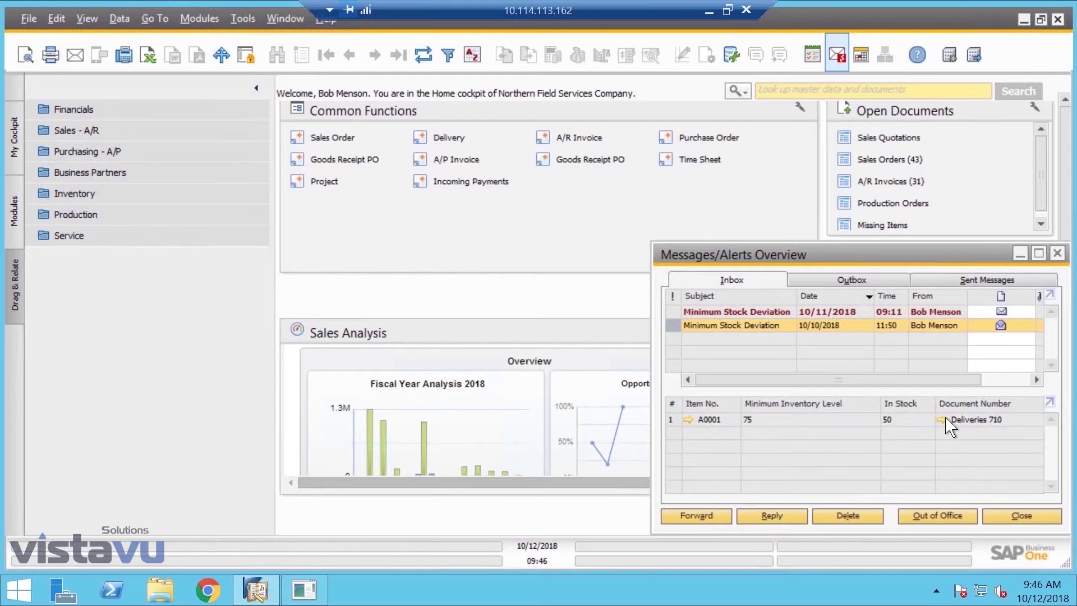
Open item A0001 Combi 75 on its Purchasing Data tab and view the Purchase Analysis chart.
click(691, 422)
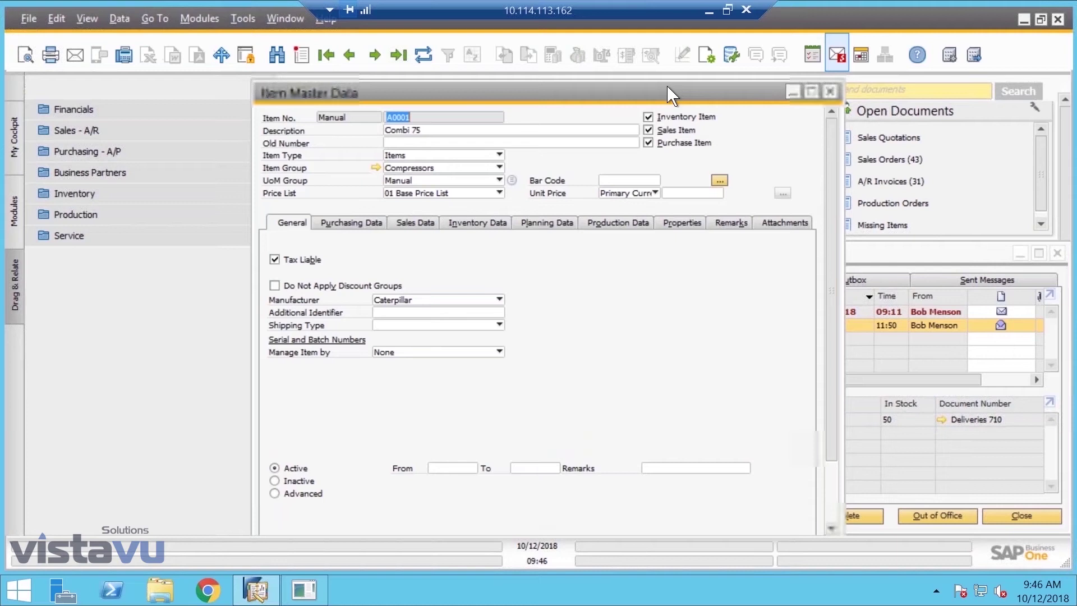
drag(667, 85, 677, 91)
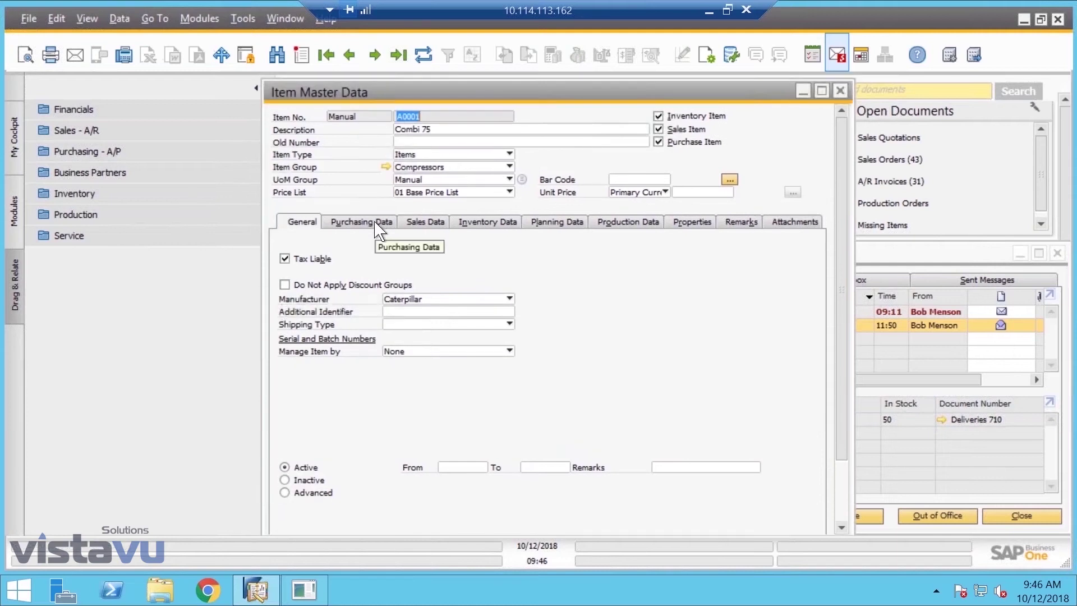
click(377, 225)
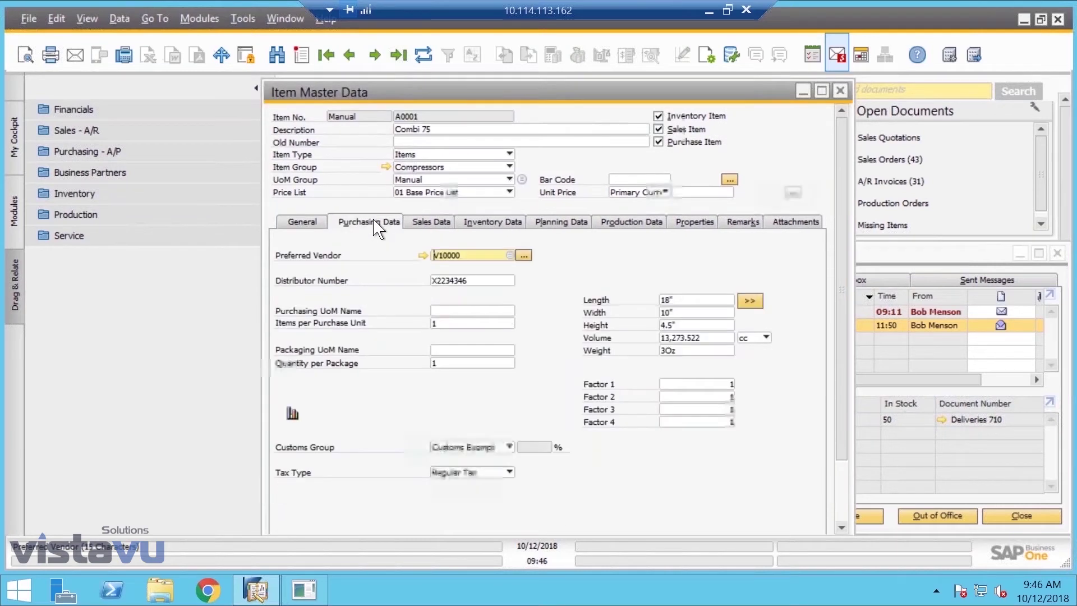
click(286, 417)
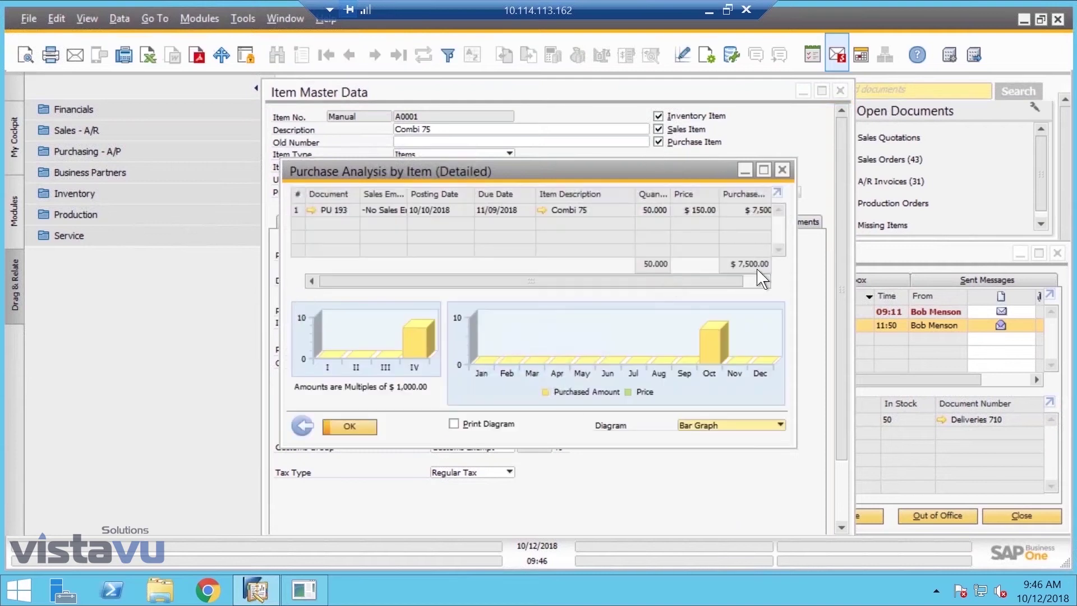
click(764, 280)
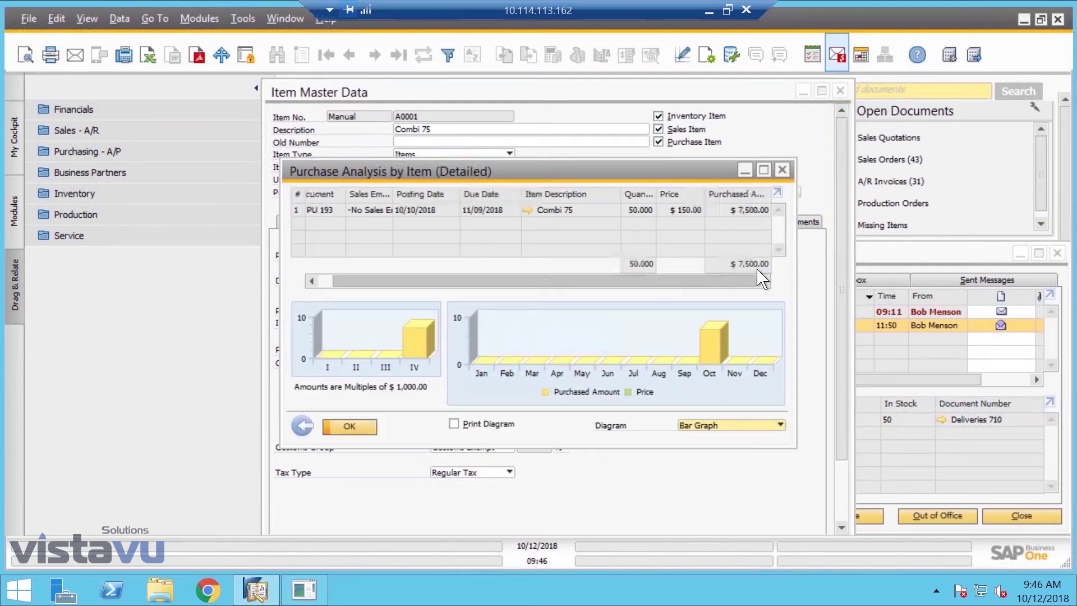
click(782, 171)
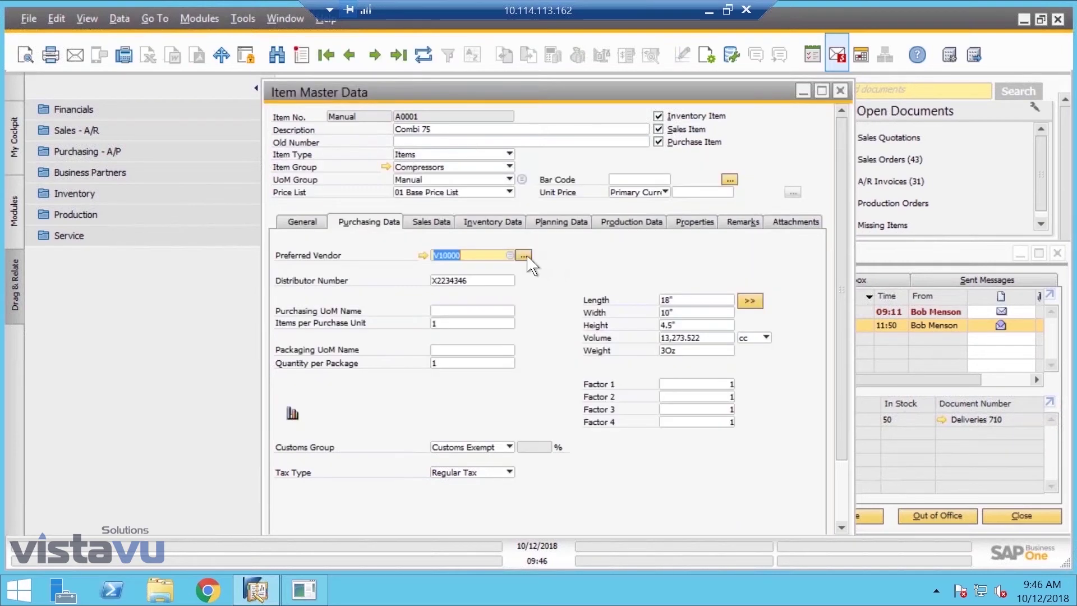
Check the preferred vendors list for item A0001.
click(525, 256)
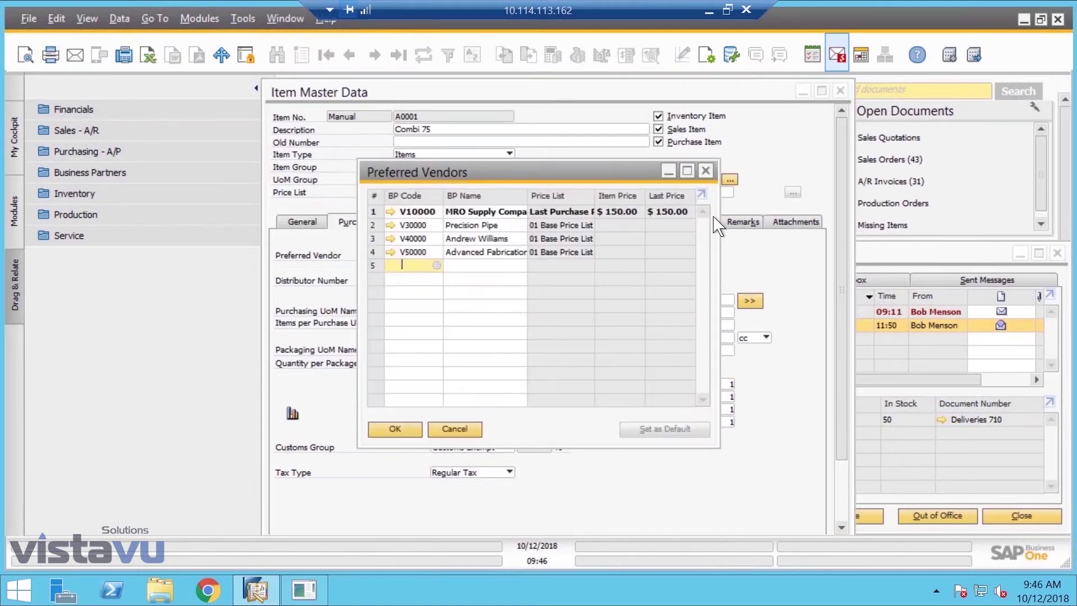
drag(802, 187, 802, 188)
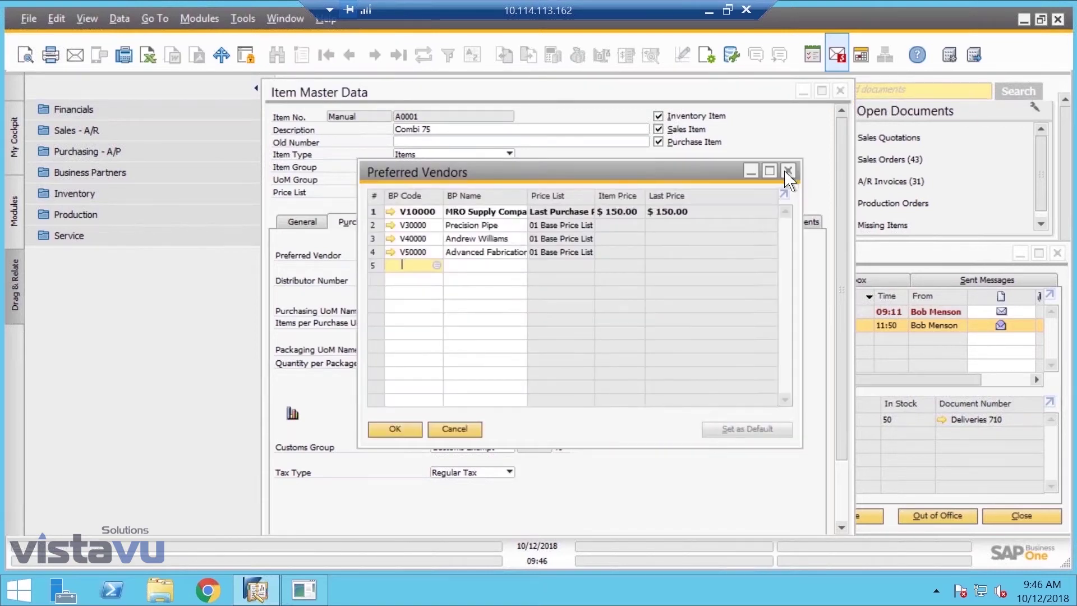
click(753, 170)
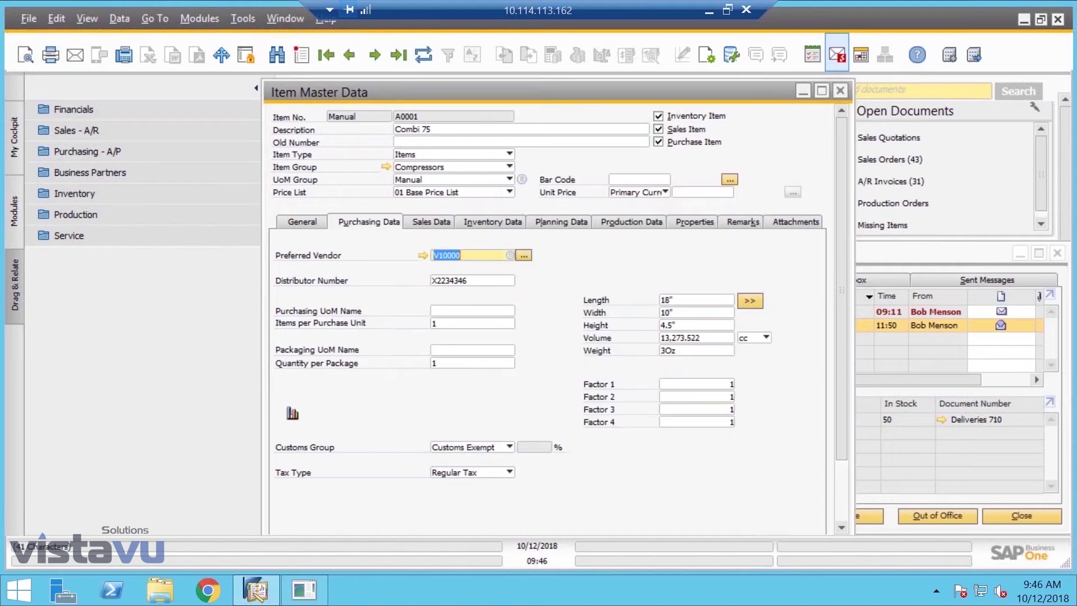
Set A0001's unit price to $550.00 and update the item record.
text(550)
key(Tab)
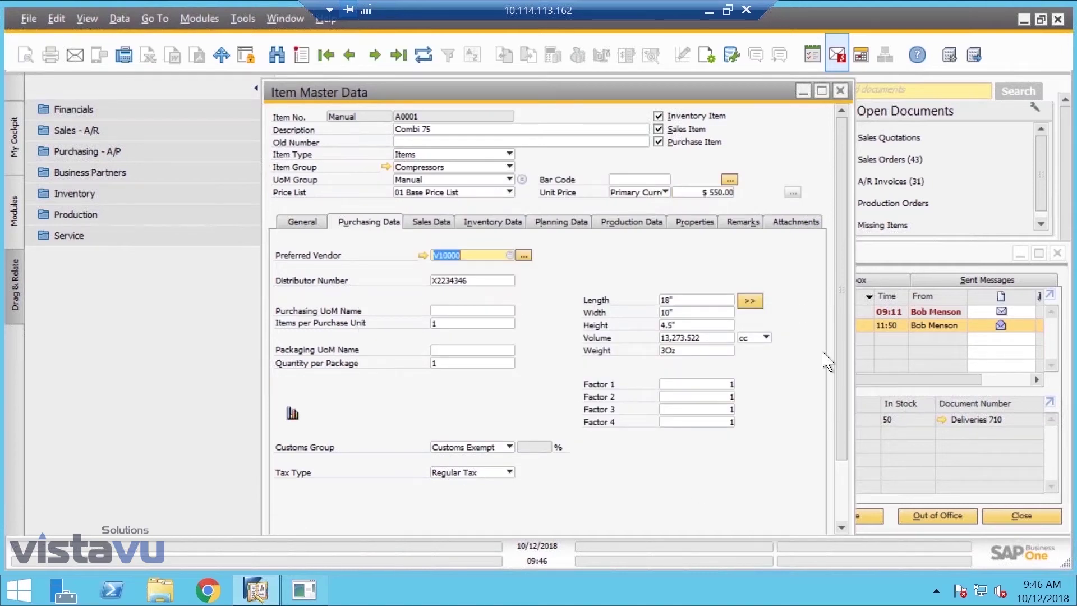
scroll(847, 396, down, 1)
scroll(847, 396, down, 3)
key(Return)
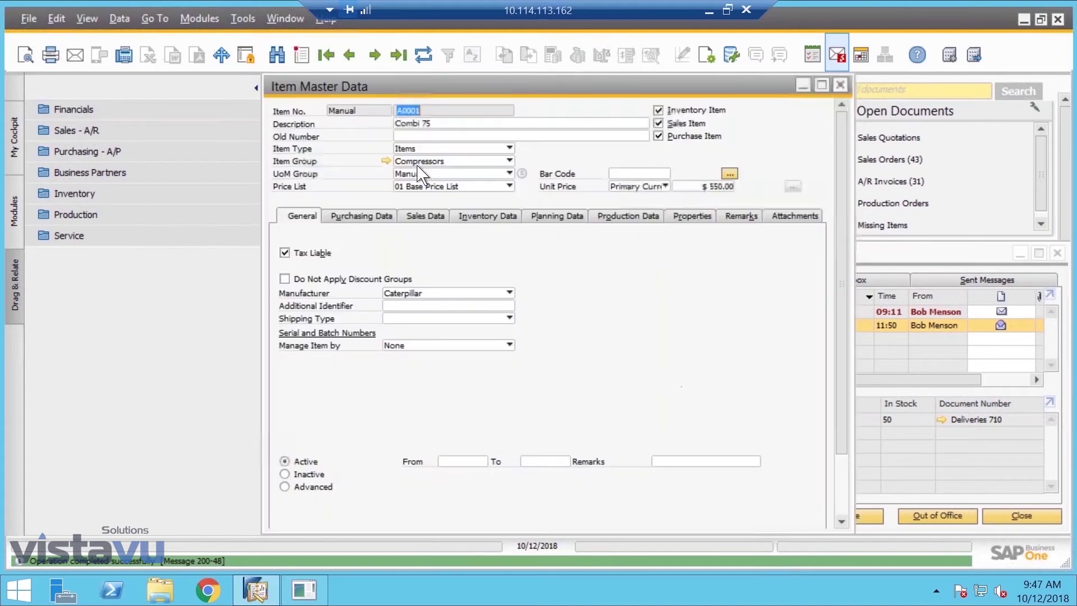
Review A0001's Inventory Data, Planning Data, Properties and Attachments tabs.
click(487, 219)
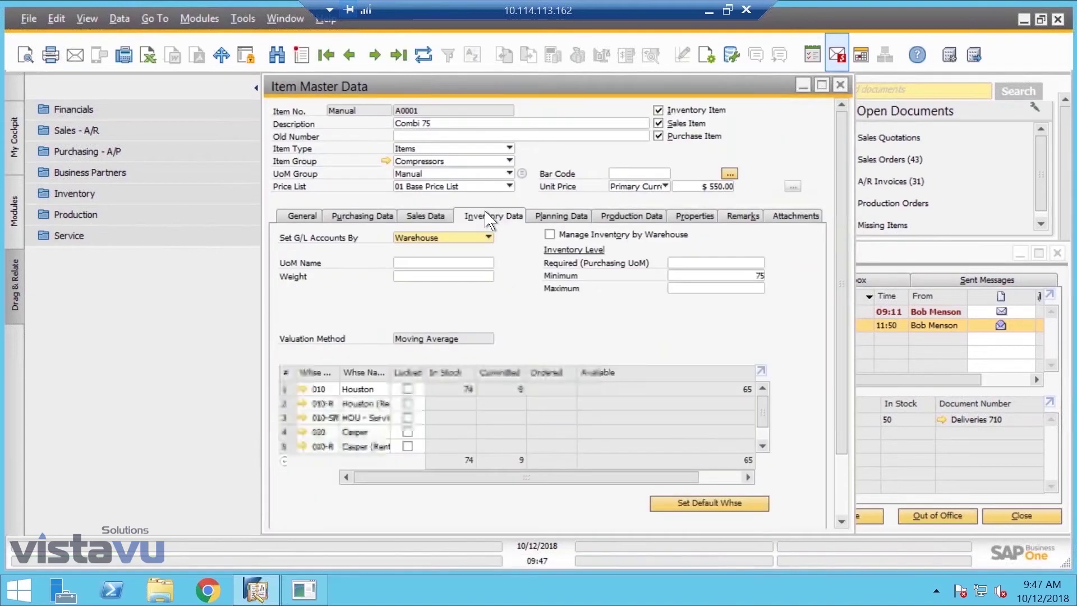
click(558, 219)
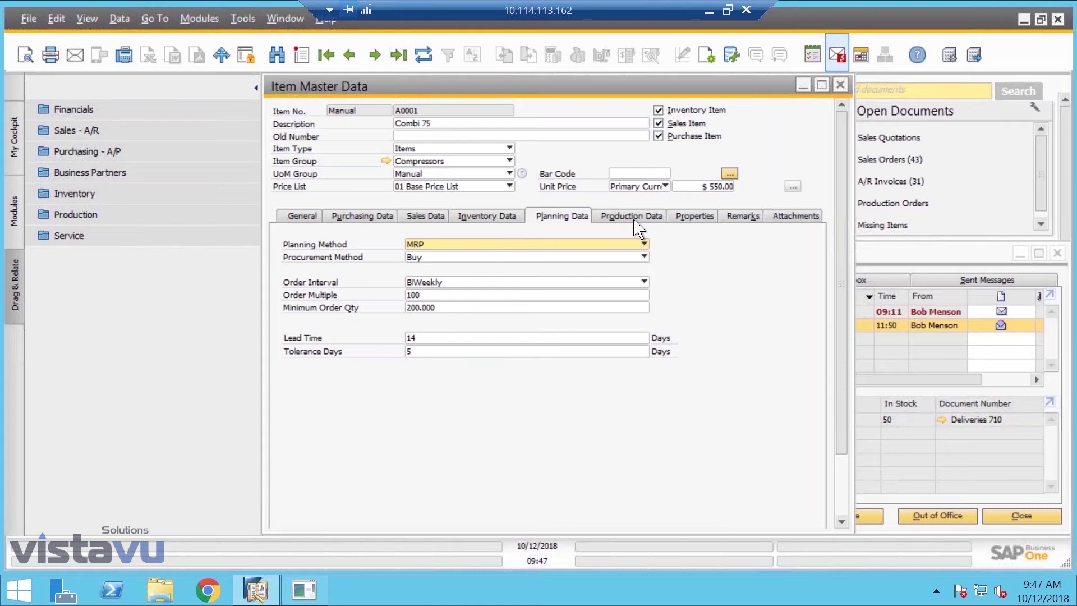
click(713, 216)
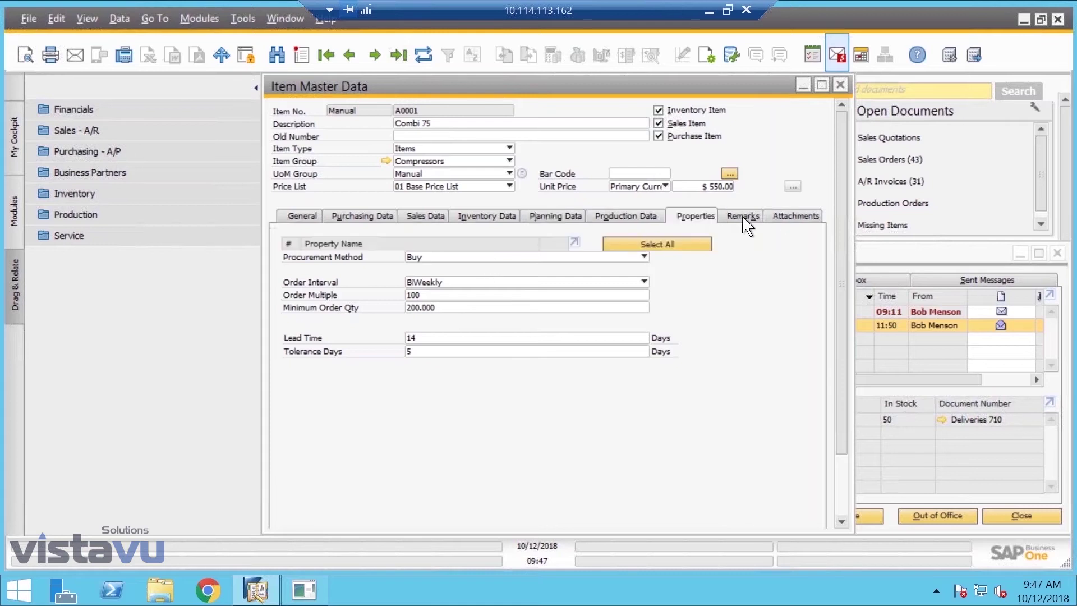
click(802, 218)
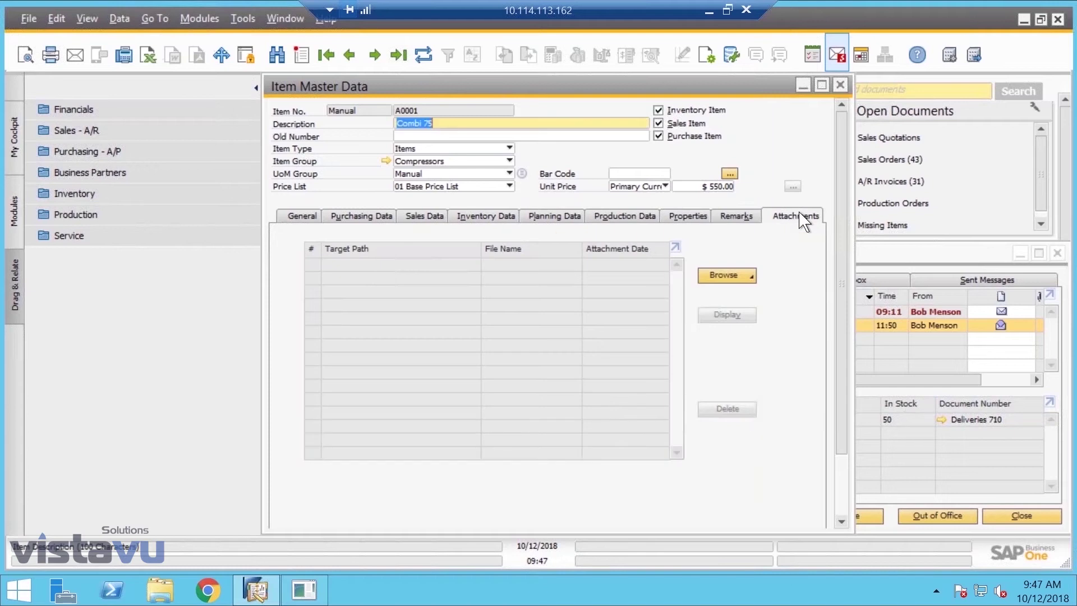
Close the item and alerts windows and start a new sales order for customer Silverstar, despite the exceeded credit limit.
click(840, 85)
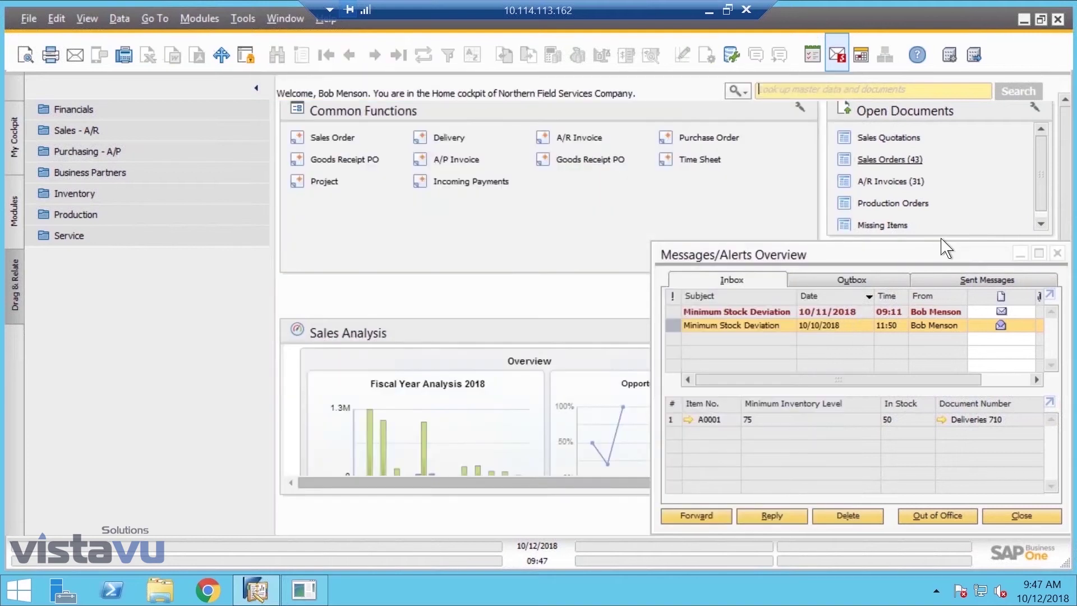
click(1058, 254)
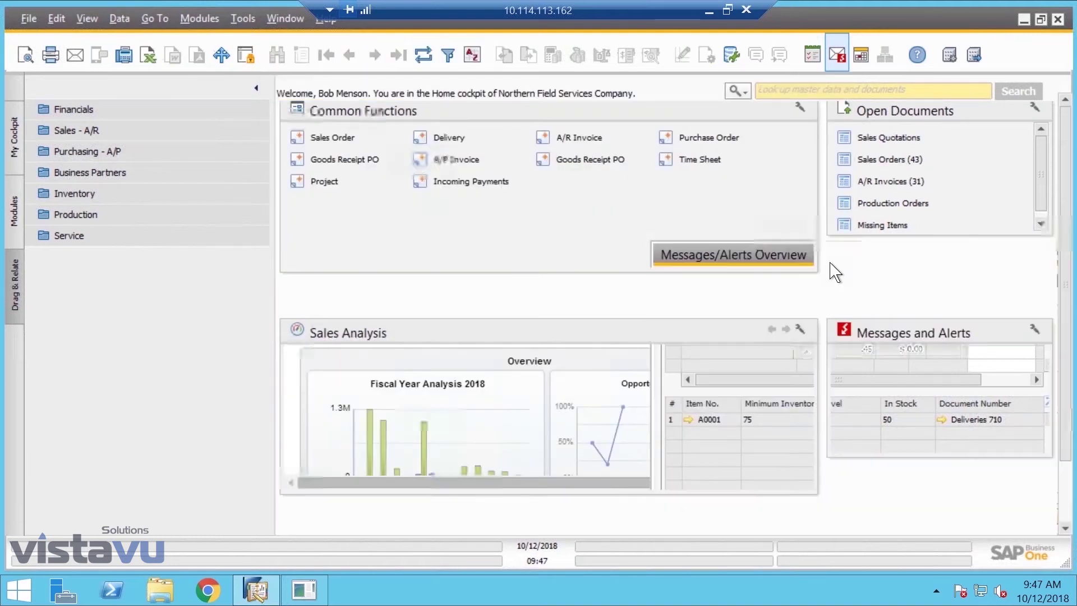
click(15, 208)
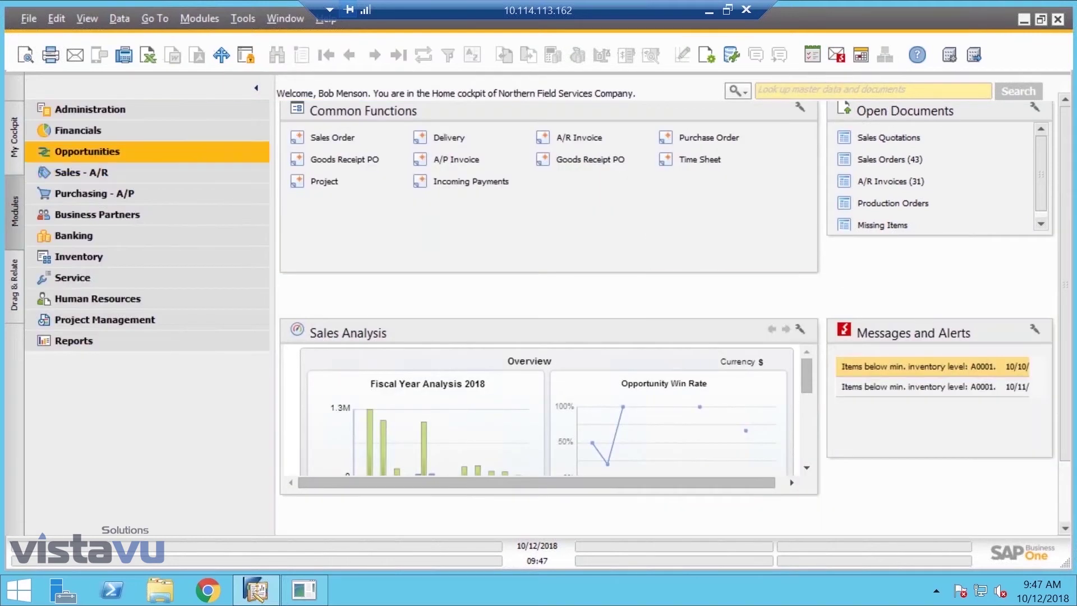
click(334, 138)
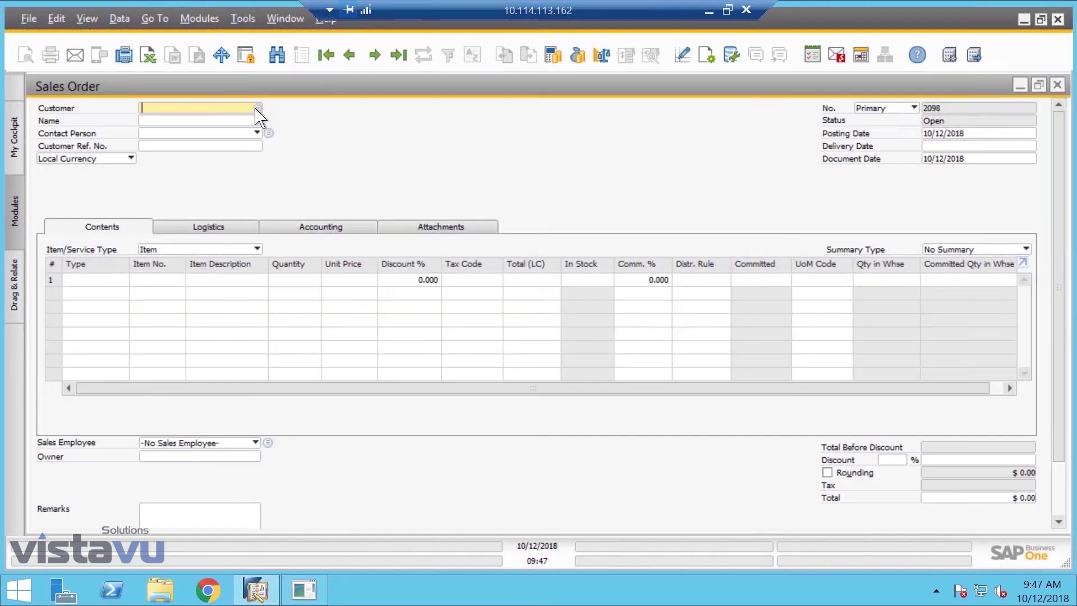
click(256, 108)
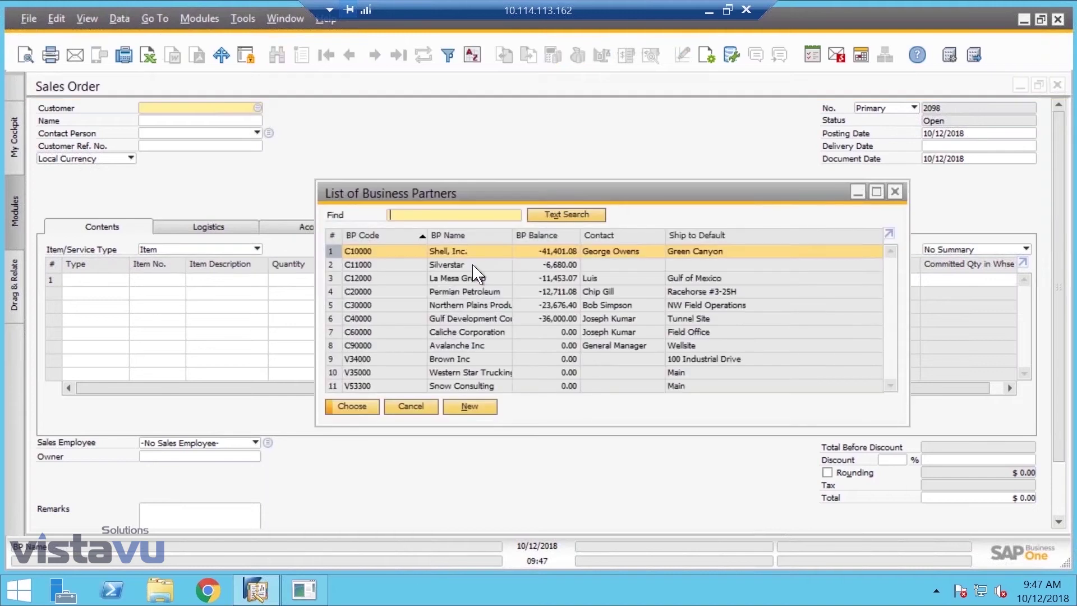
double_click(473, 265)
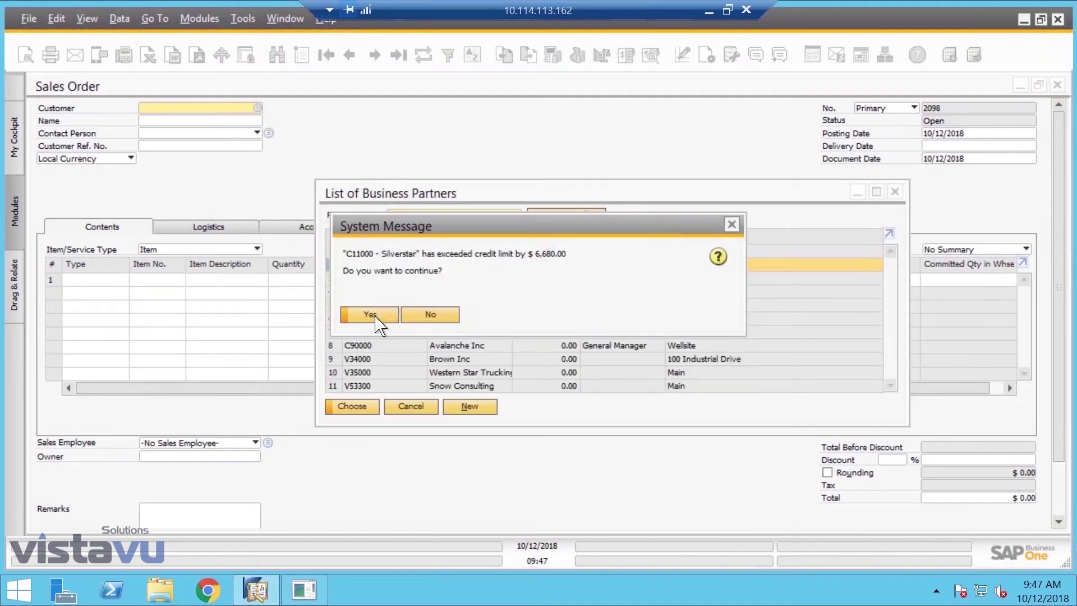
click(376, 318)
Enter 'Friday Demo' as the customer reference number.
text(FRida)
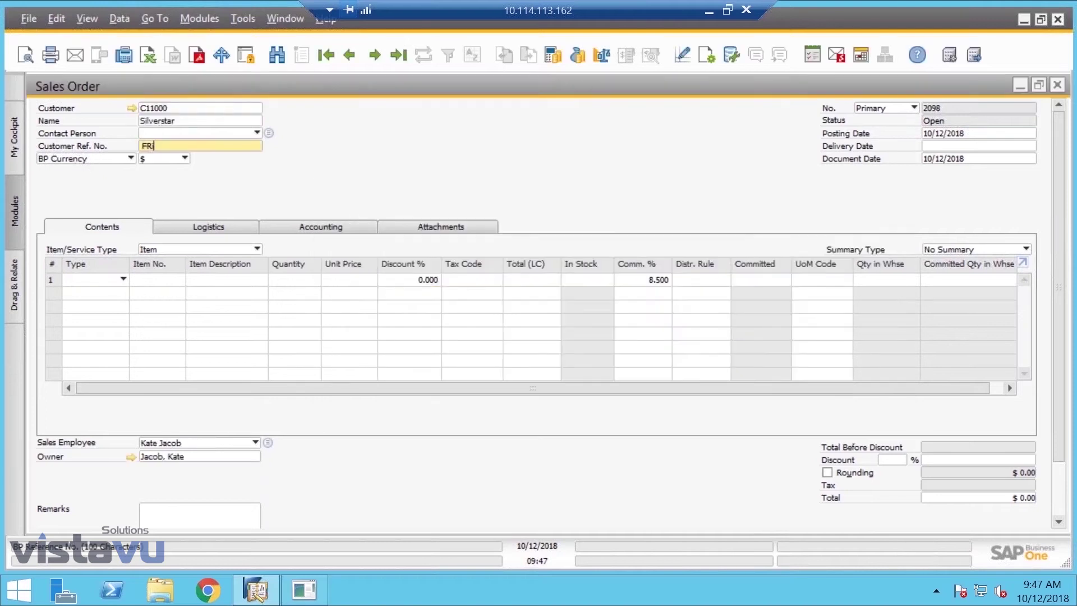
key(BackSpace)
key(BackSpace)
key(BackSpace)
key(BackSpace)
text(riday Demo)
key(Tab)
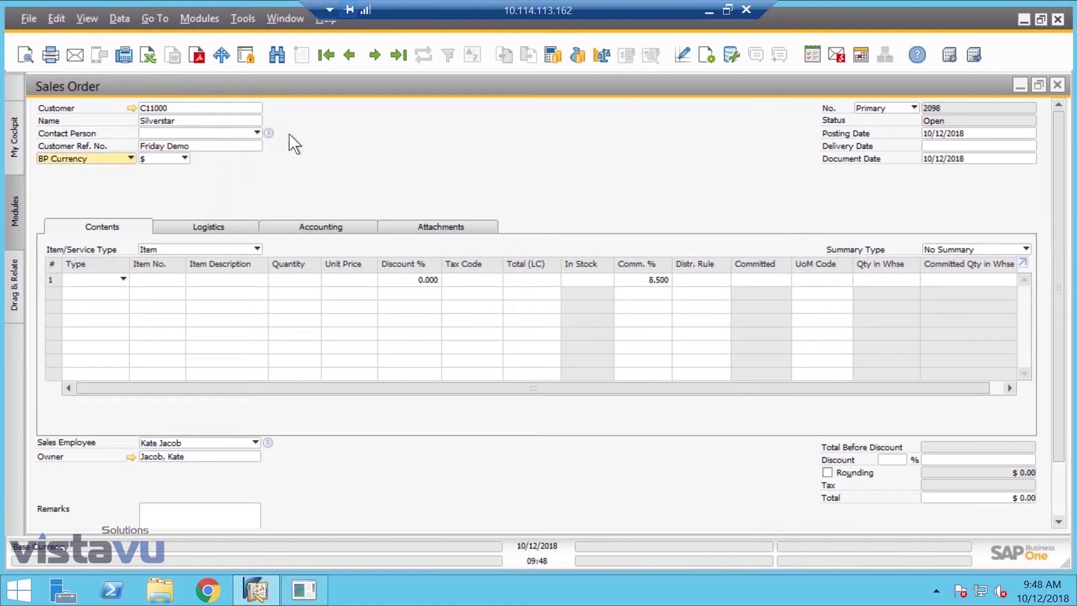
Set the delivery date to 10/22/2018.
click(959, 146)
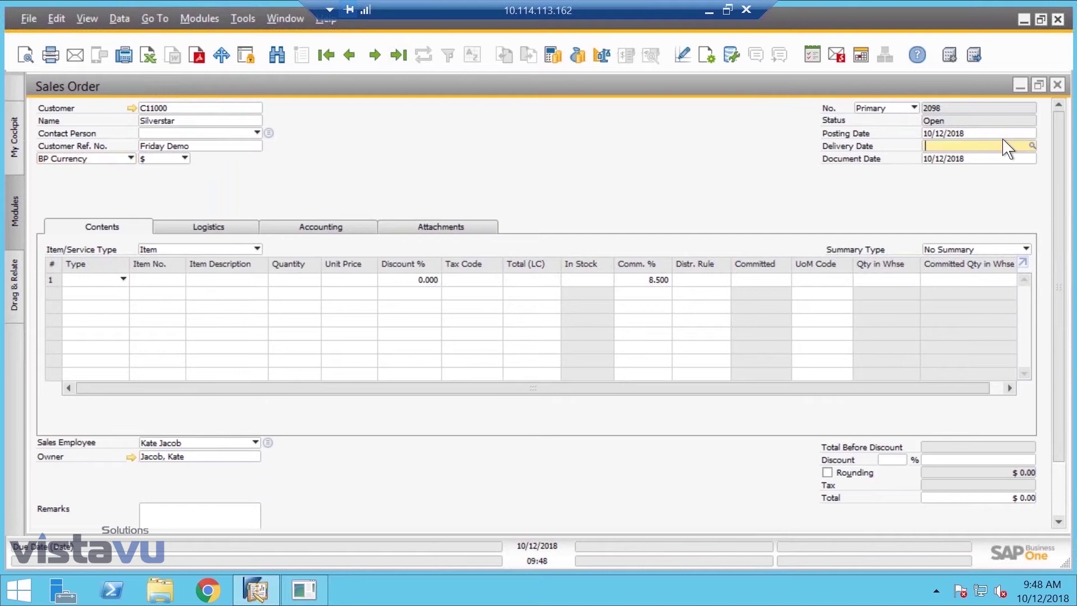
click(1032, 145)
drag(935, 146, 966, 154)
text(22/2018)
click(973, 142)
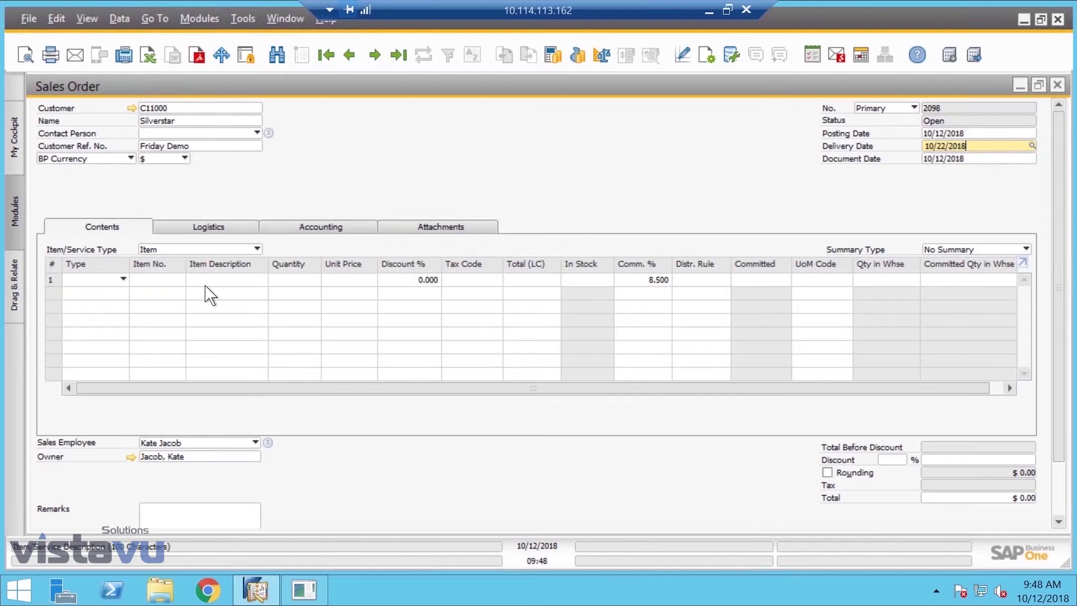
Add items 400000, 400003 and 400001 from the List of Items as lines 1–3, totalling $245.63.
click(172, 283)
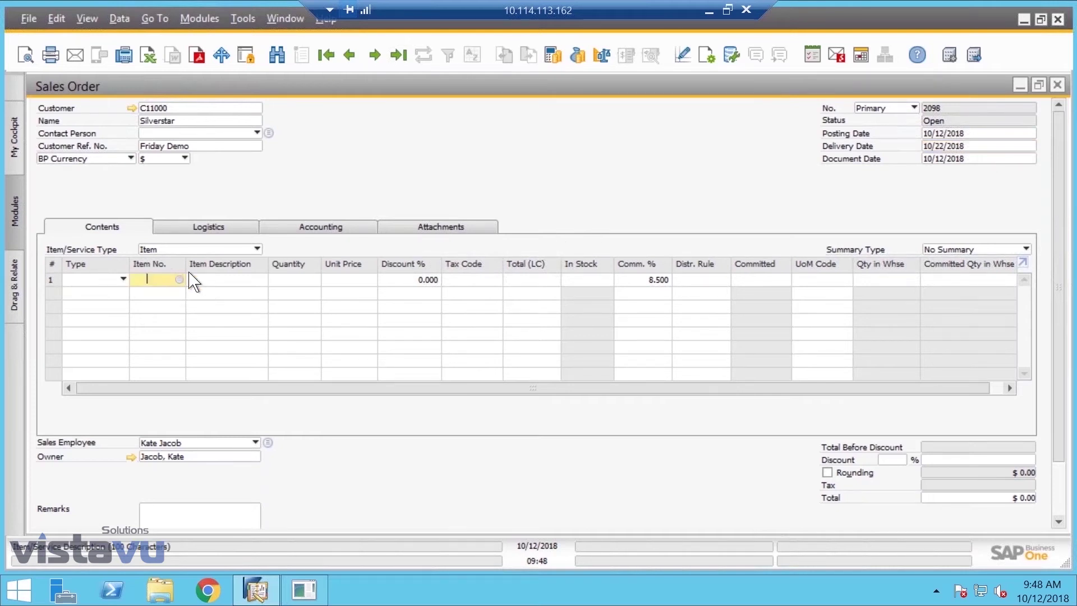
text(400)
key(Tab)
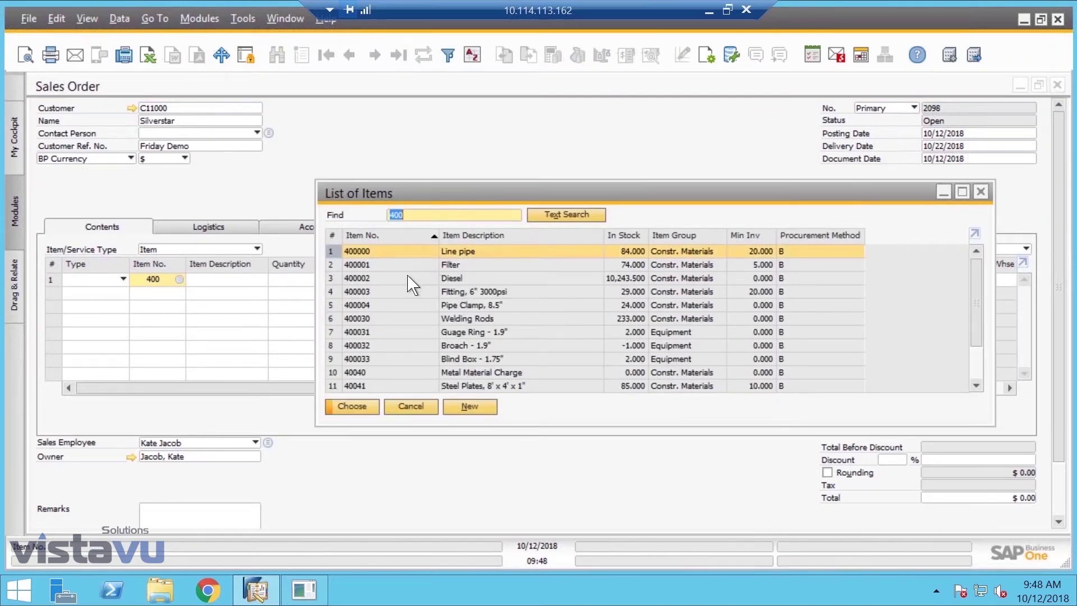
click(406, 289)
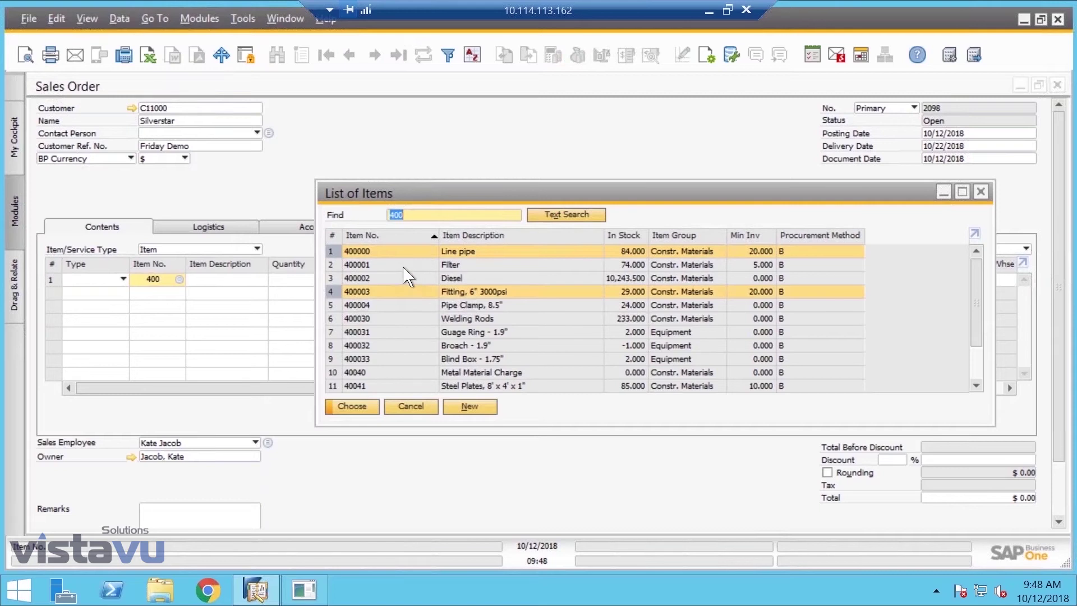
ctrl+click(403, 268)
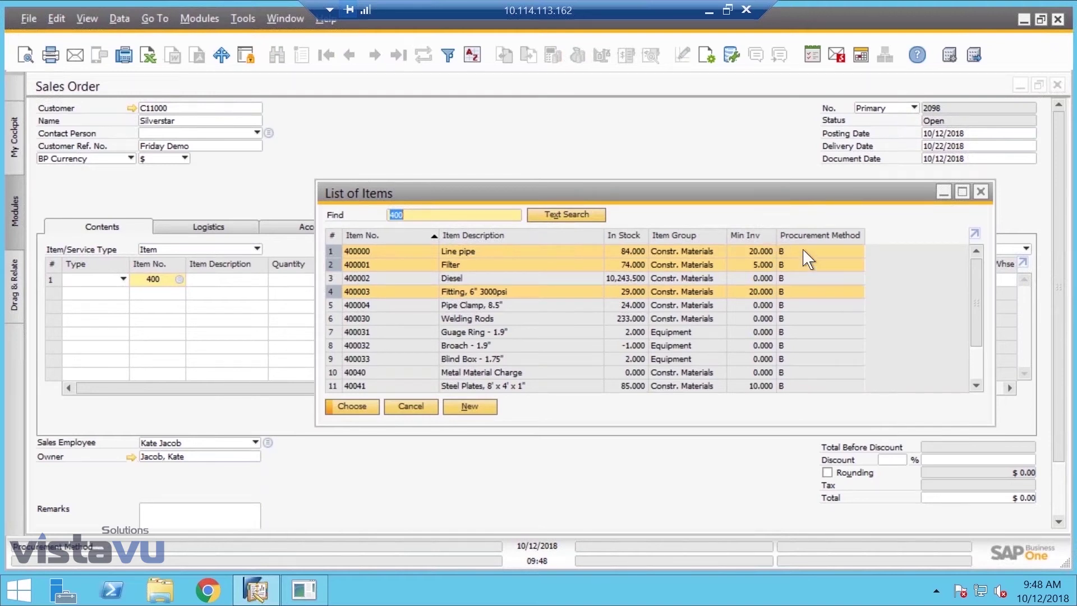
click(360, 412)
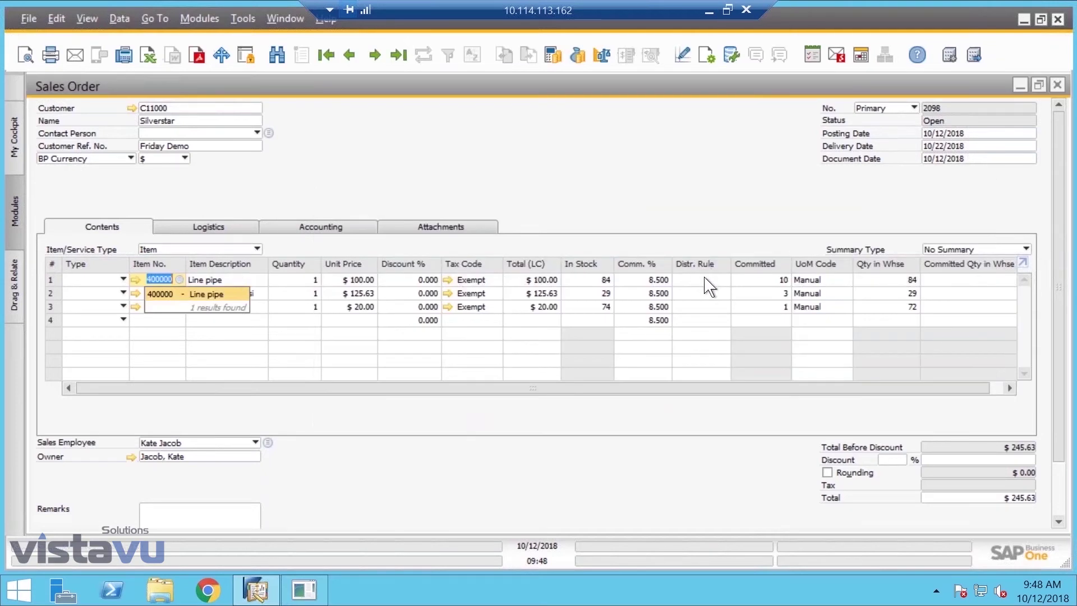
Make line 4 a subtotal and add item A0001 on line 5.
click(120, 329)
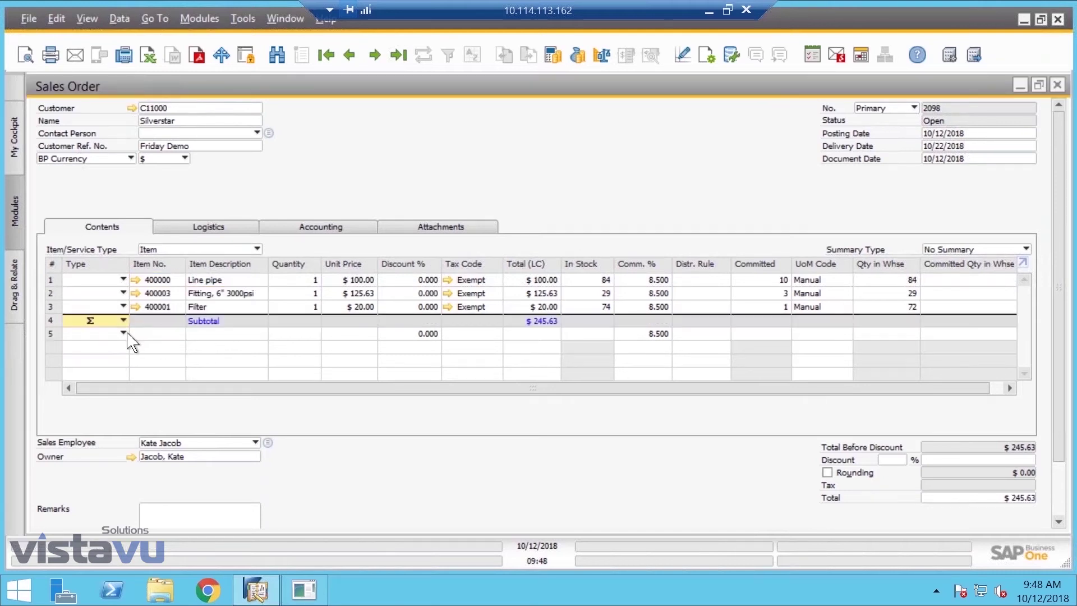
click(160, 334)
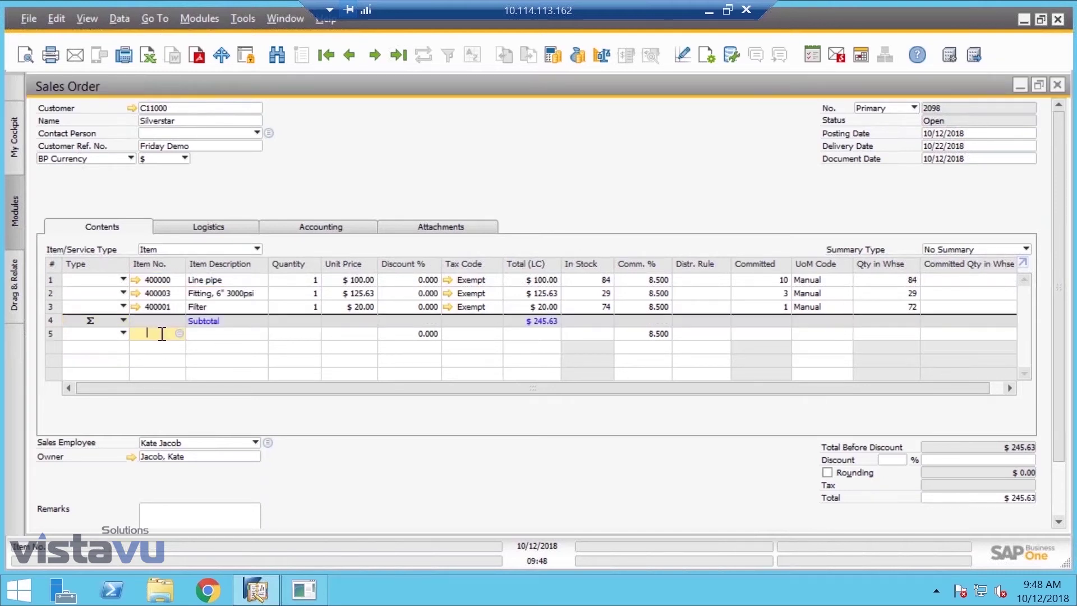
text(A0001)
key(Tab)
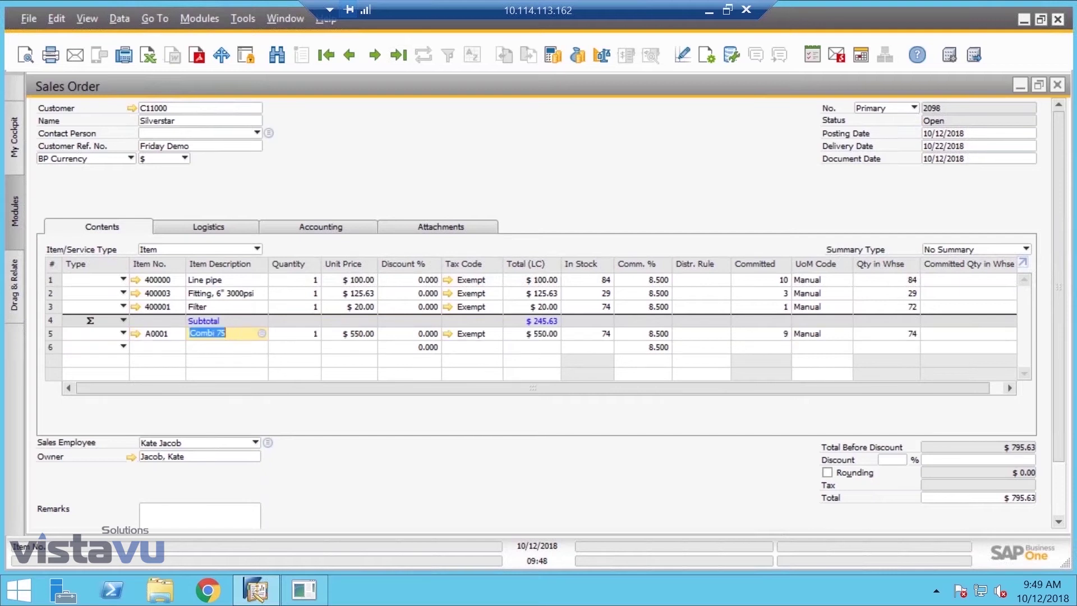
Make lines 6 and 7 subtotals and insert the predefined thank-you text on line 8.
click(123, 347)
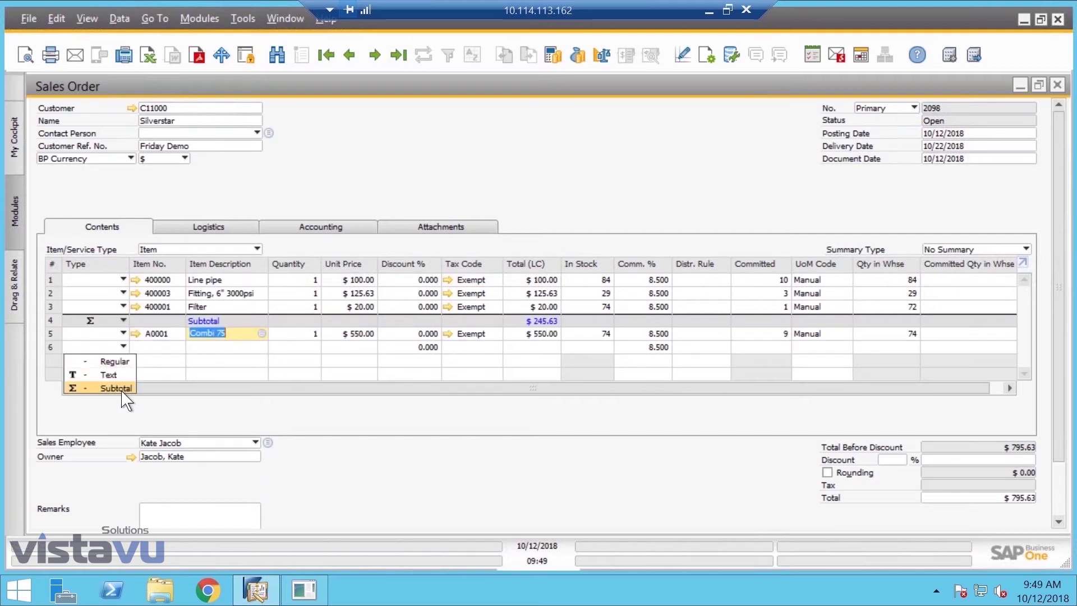
click(120, 389)
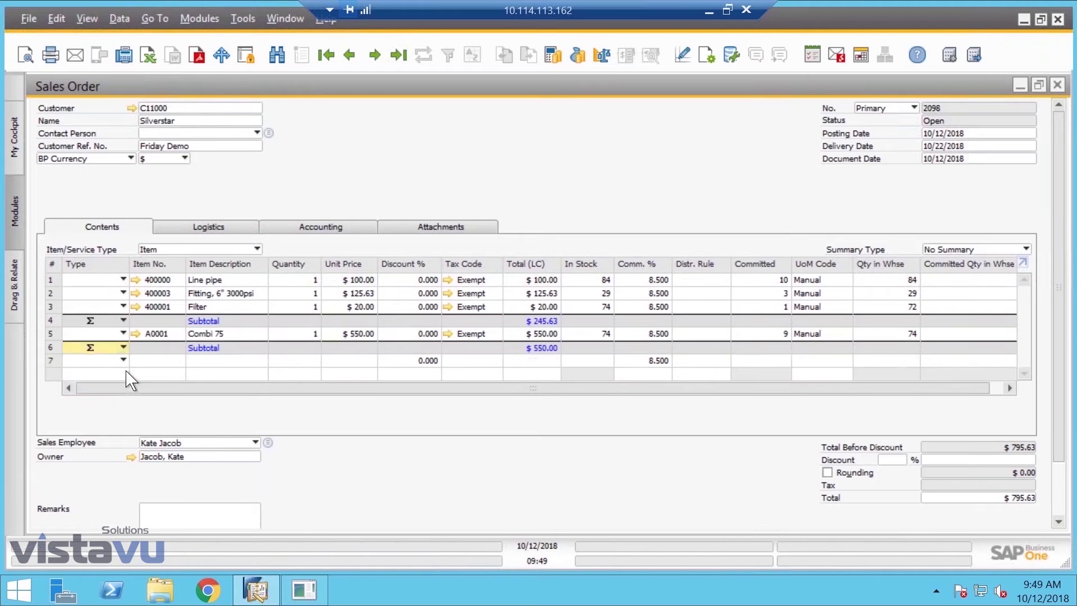
click(121, 360)
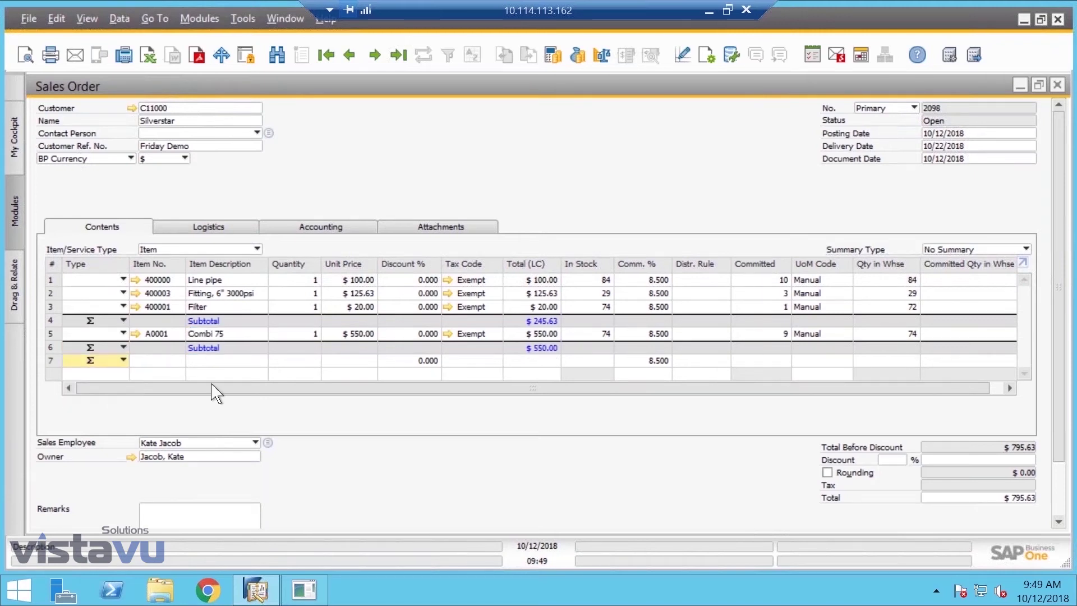
click(106, 402)
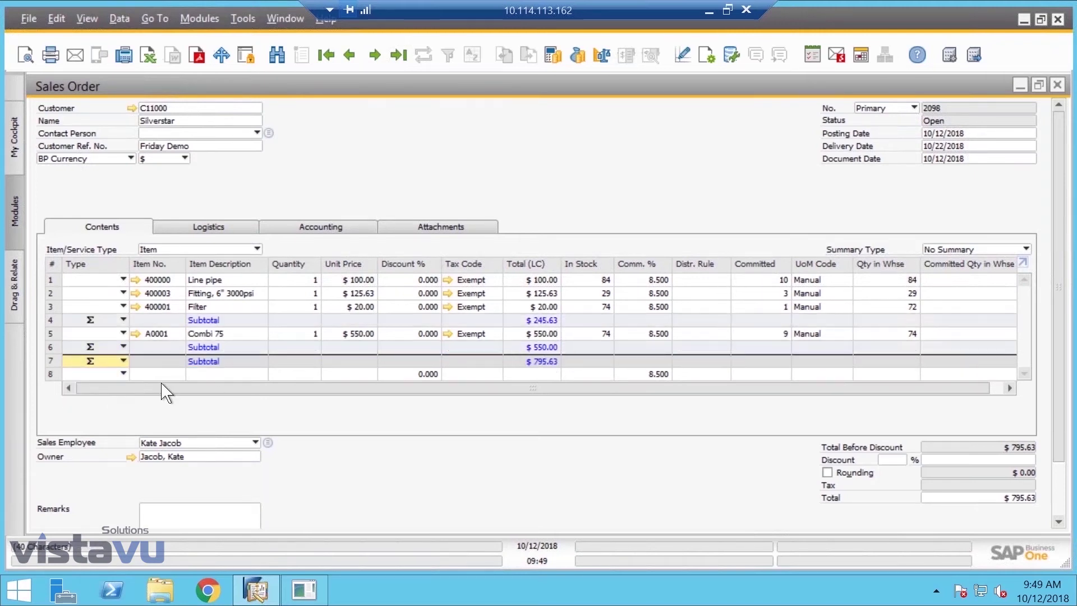
click(123, 373)
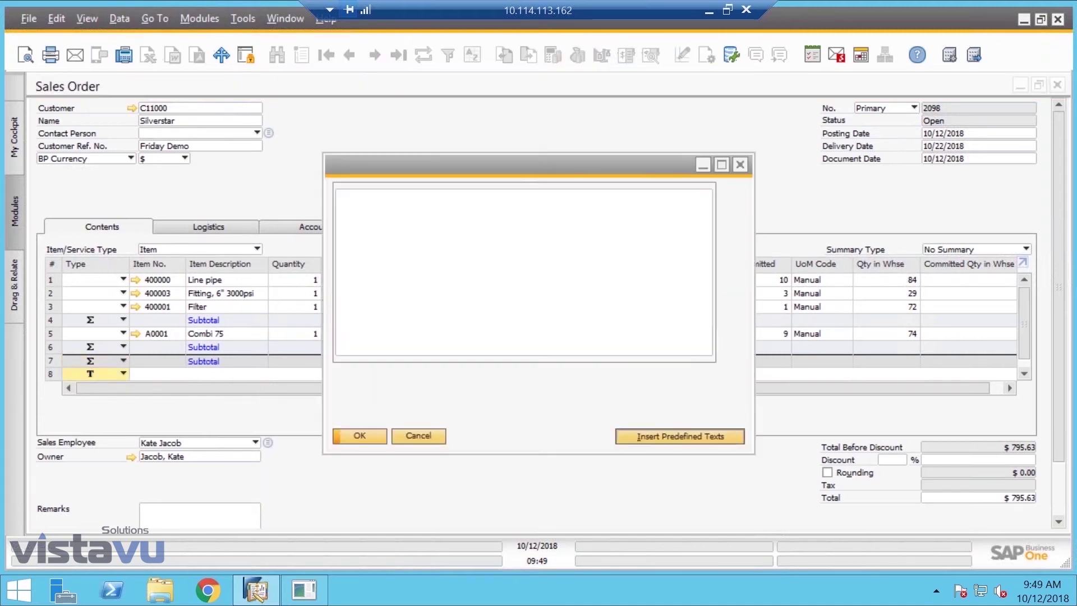
double_click(663, 250)
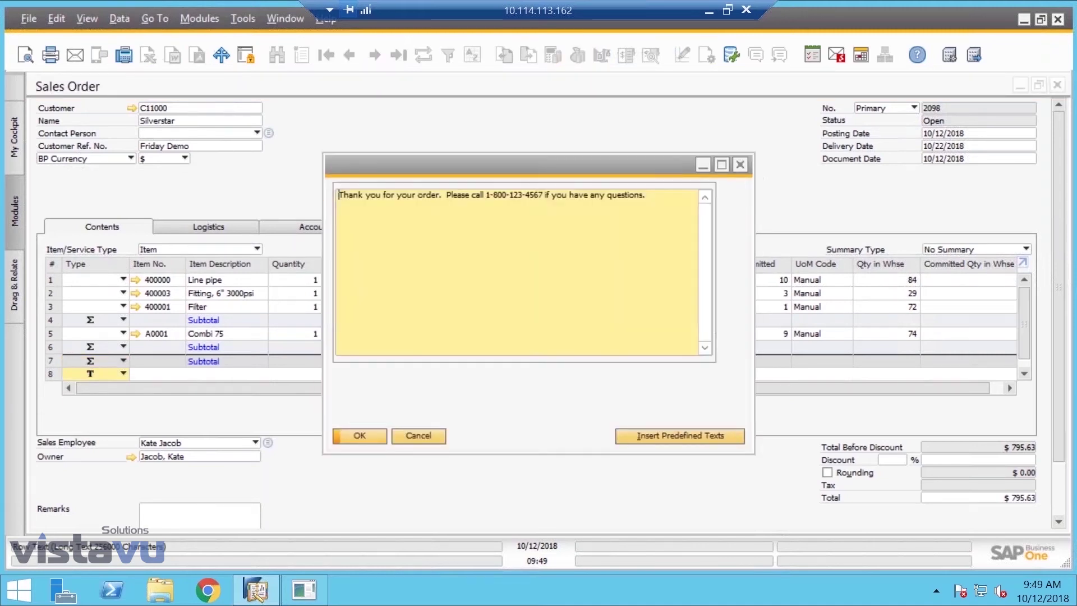
Confirm the line 8 thank-you note, then review the Logistics and Accounting tabs before returning to Contents.
click(361, 437)
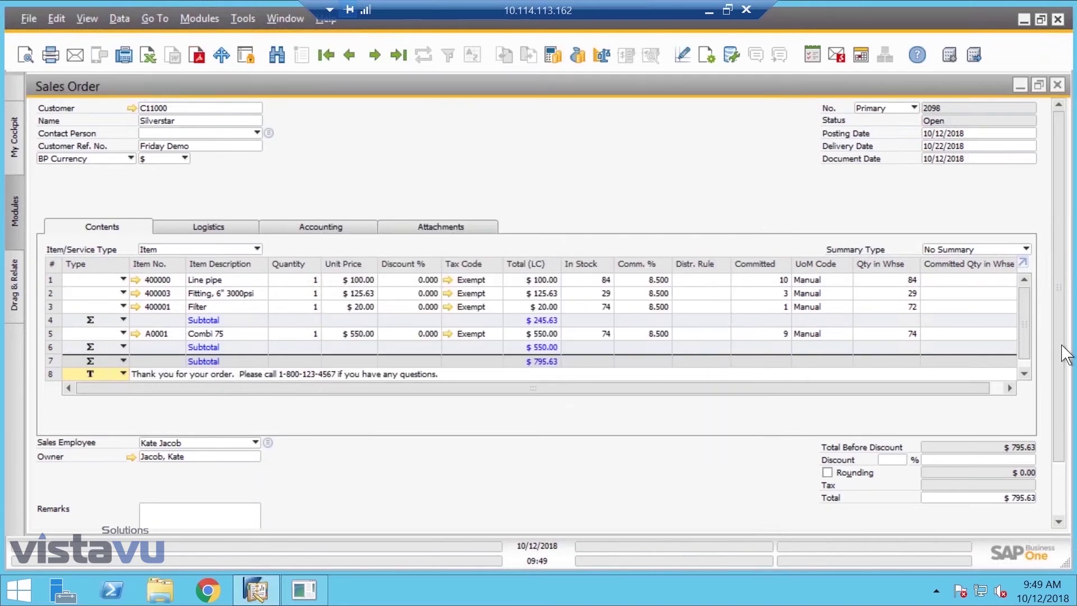
scroll(1071, 420, down, 3)
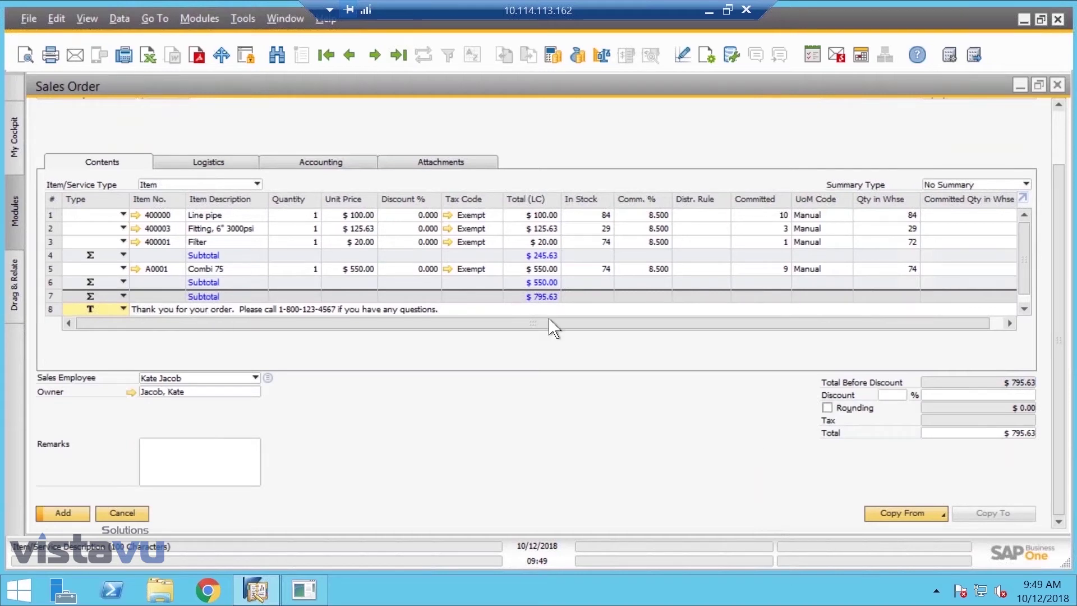
click(212, 163)
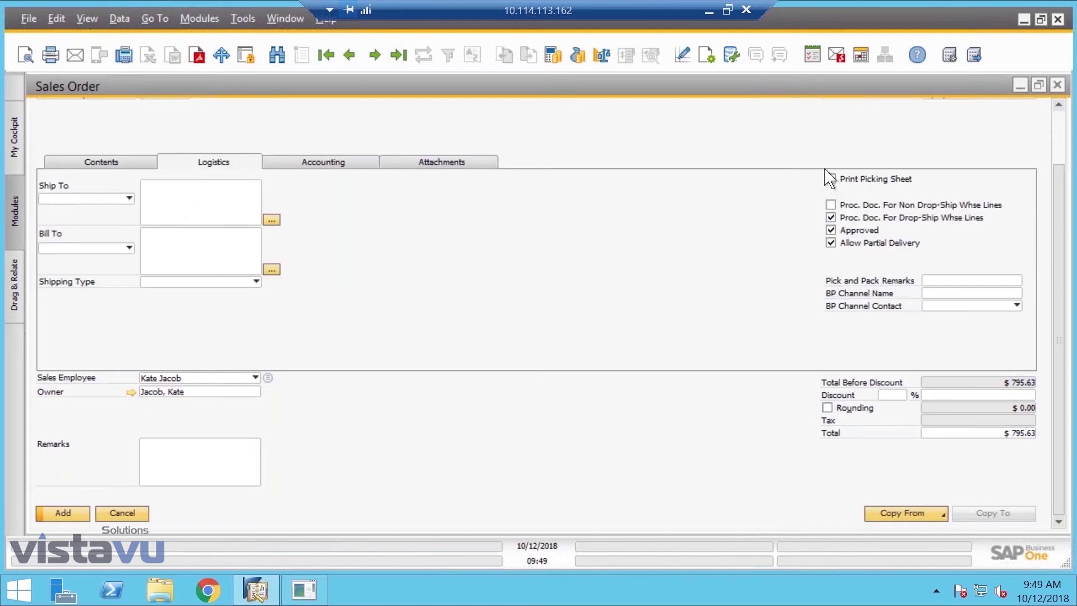
click(347, 168)
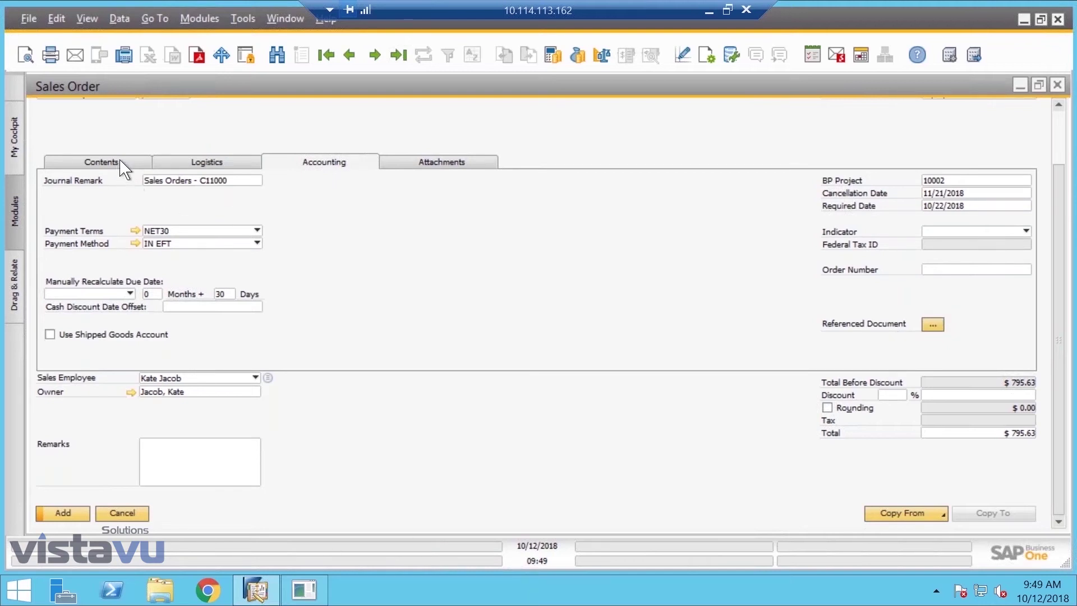
click(141, 167)
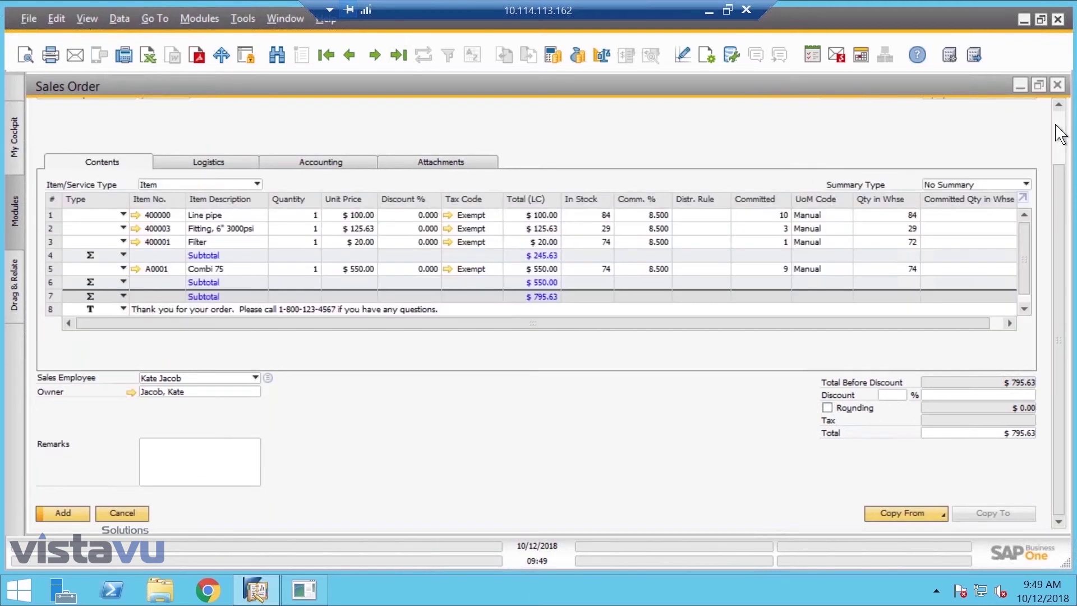
click(1059, 135)
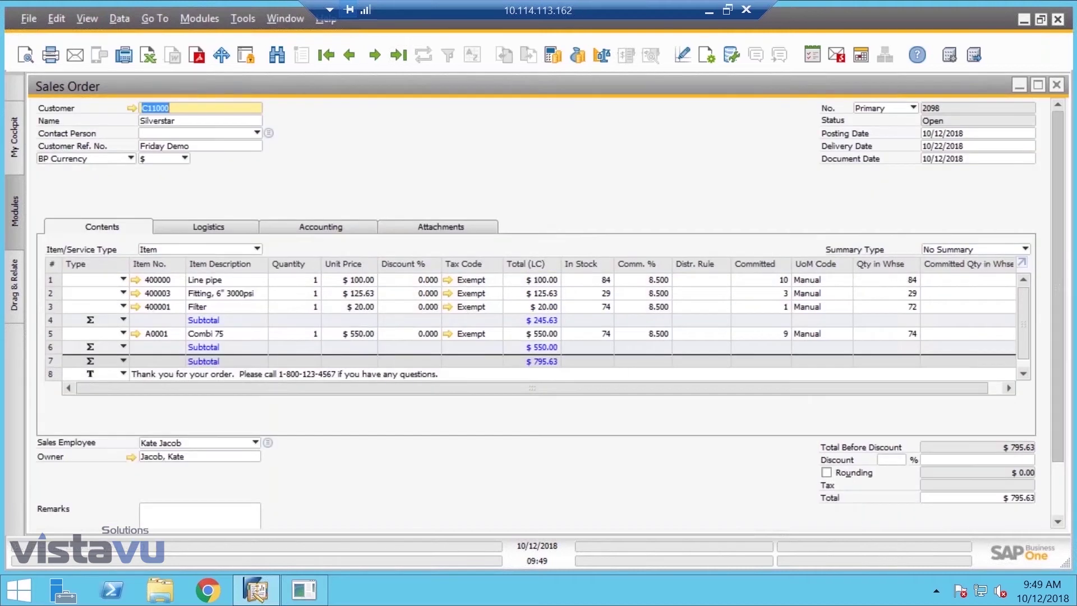
scroll(305, 308, down, 3)
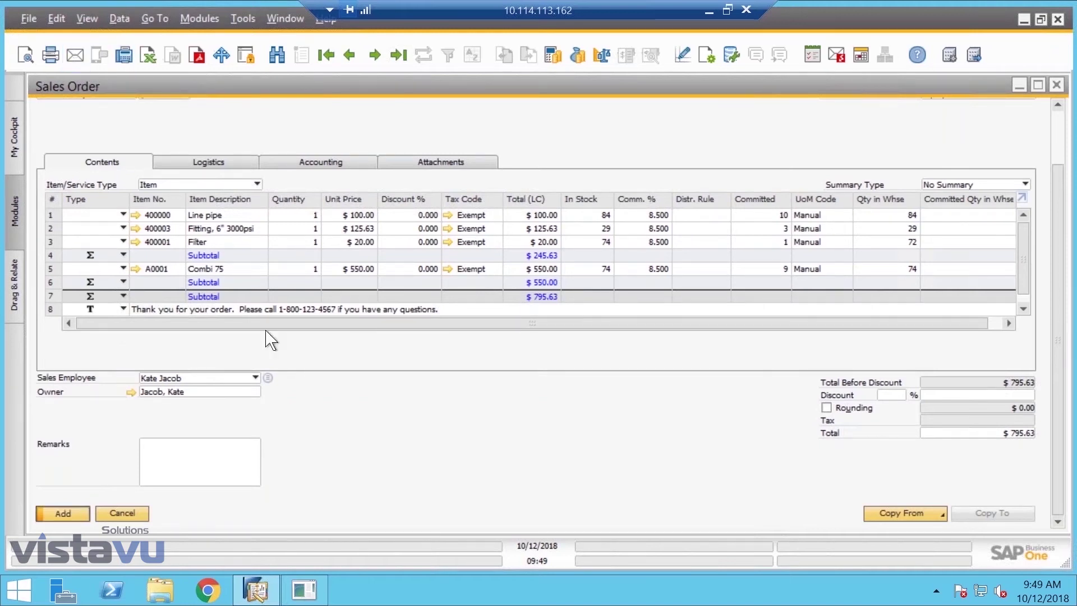
key(Return)
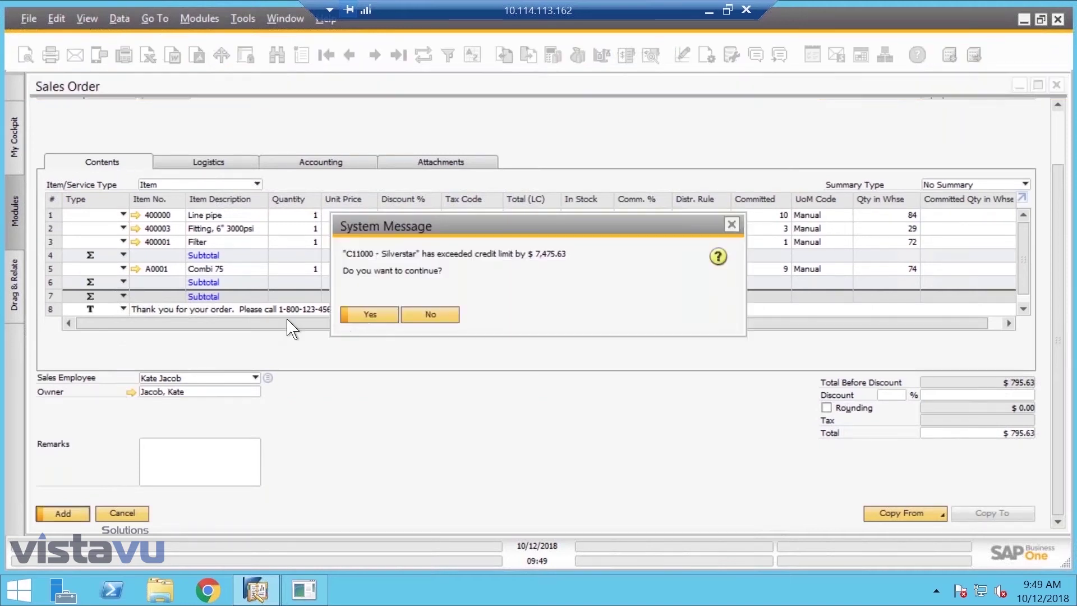
click(370, 315)
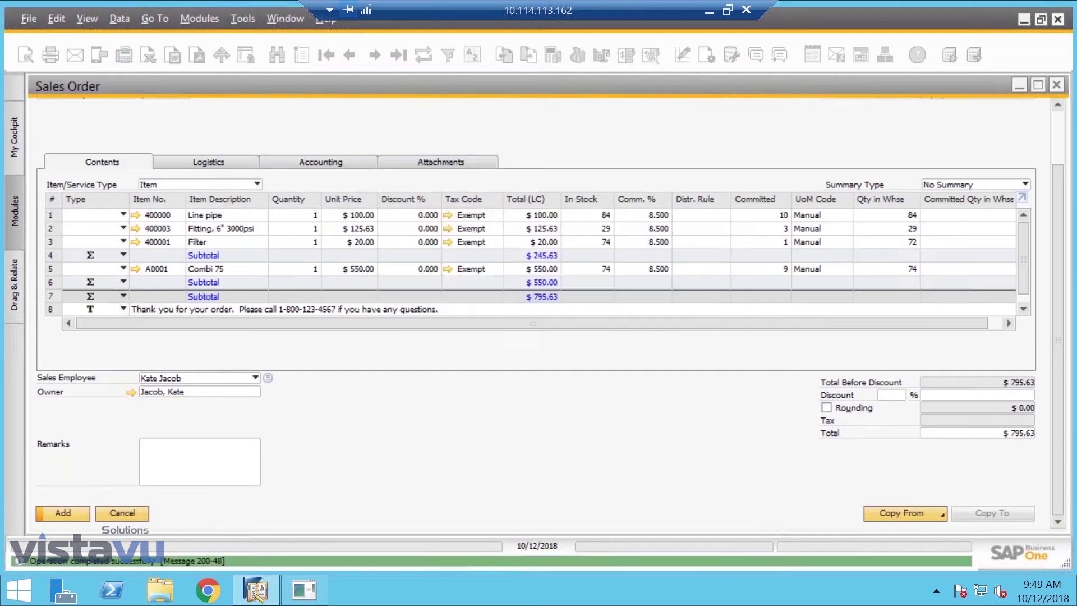
click(399, 54)
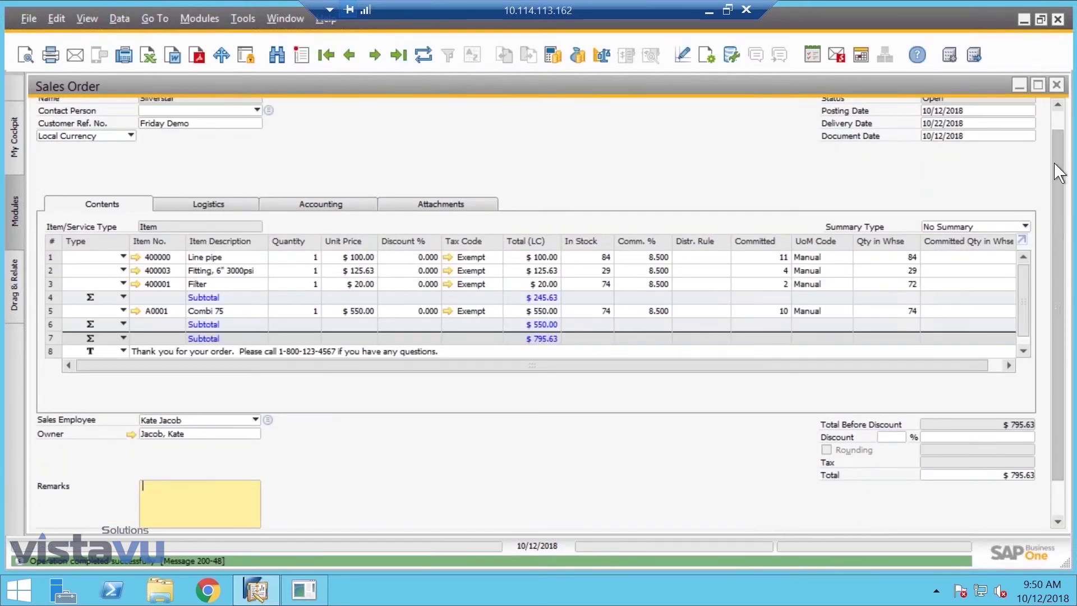
scroll(1054, 163, down, 1)
scroll(1054, 162, up, 2)
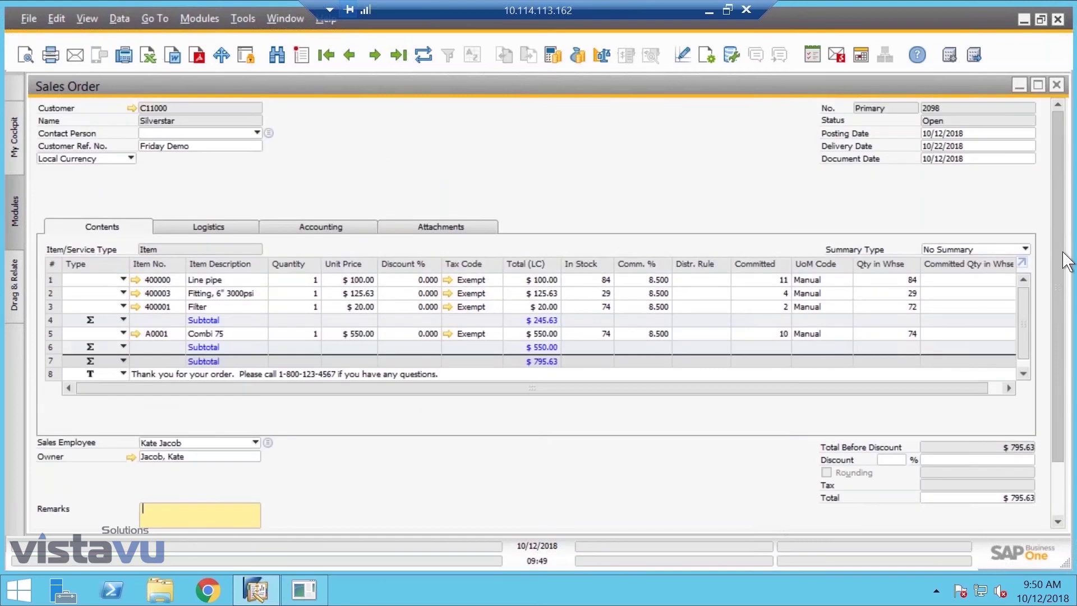
scroll(1064, 272, down, 1)
scroll(1064, 272, down, 1)
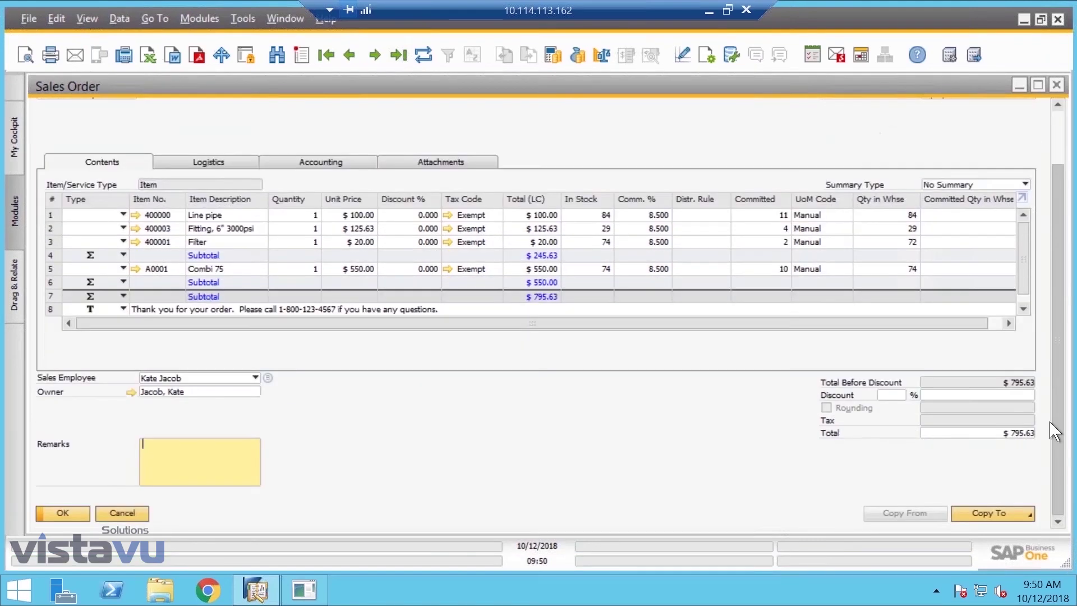
Copy sales order 2098 to a new Delivery document.
click(989, 513)
click(990, 460)
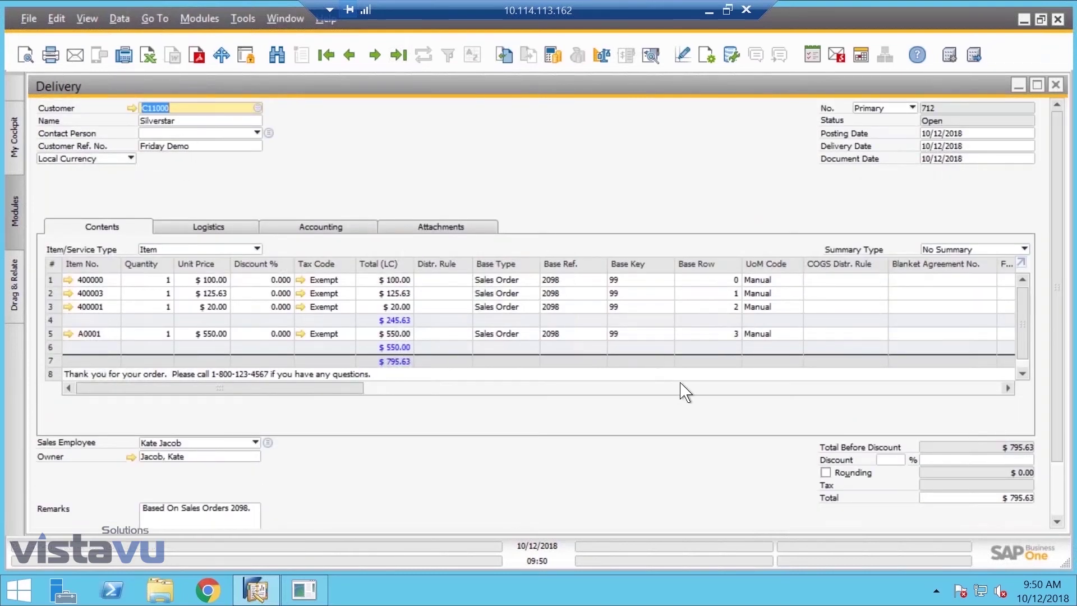
scroll(674, 393, down, 1)
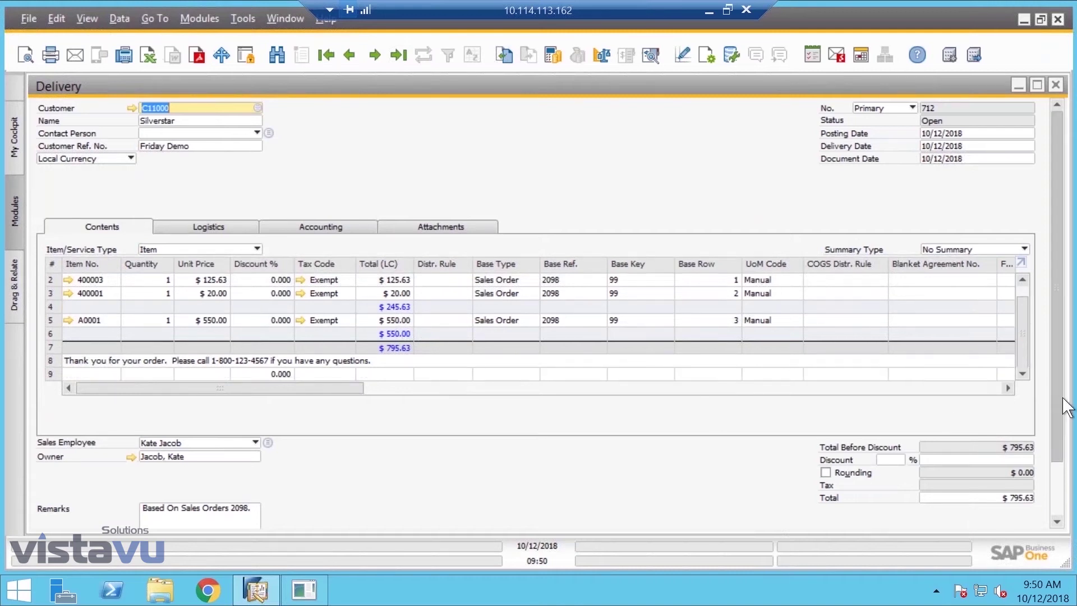
scroll(1063, 399, down, 2)
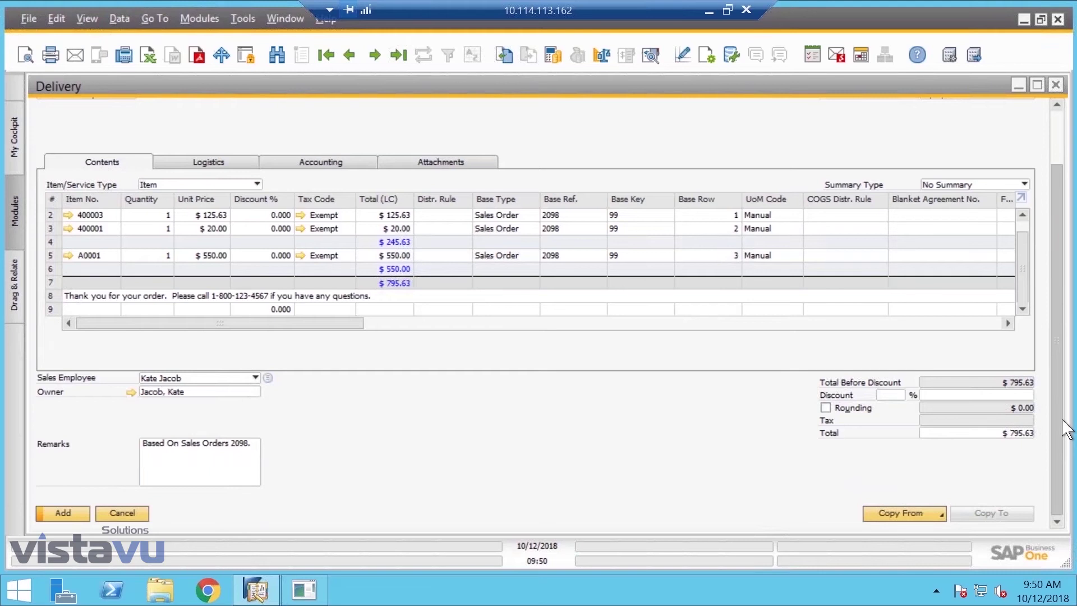
Add the $795.63 delivery, accepting the A0001 minimum-inventory warning.
click(77, 519)
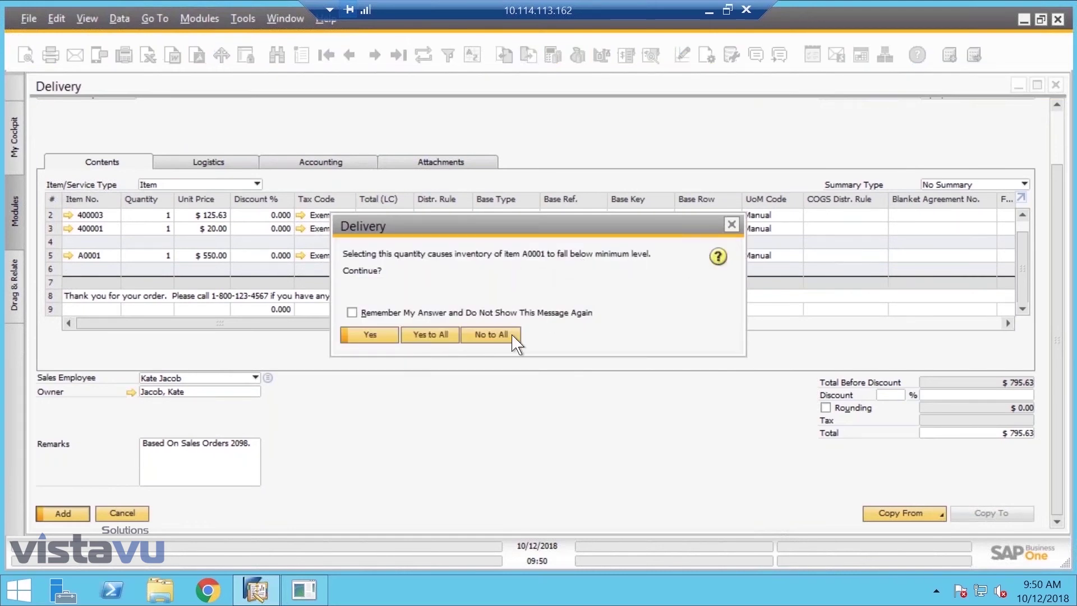
click(430, 336)
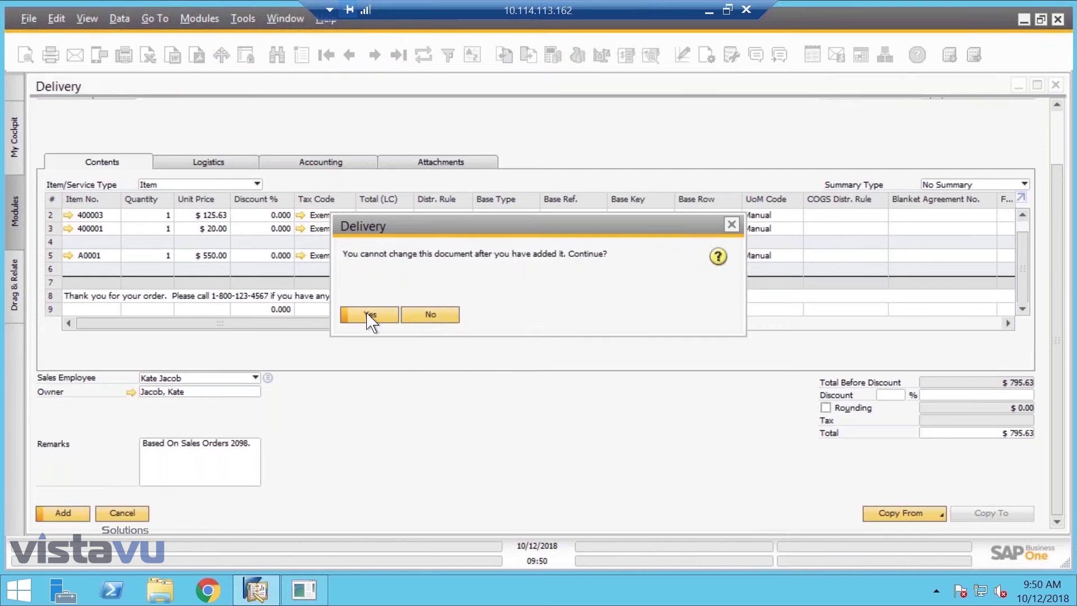
click(370, 315)
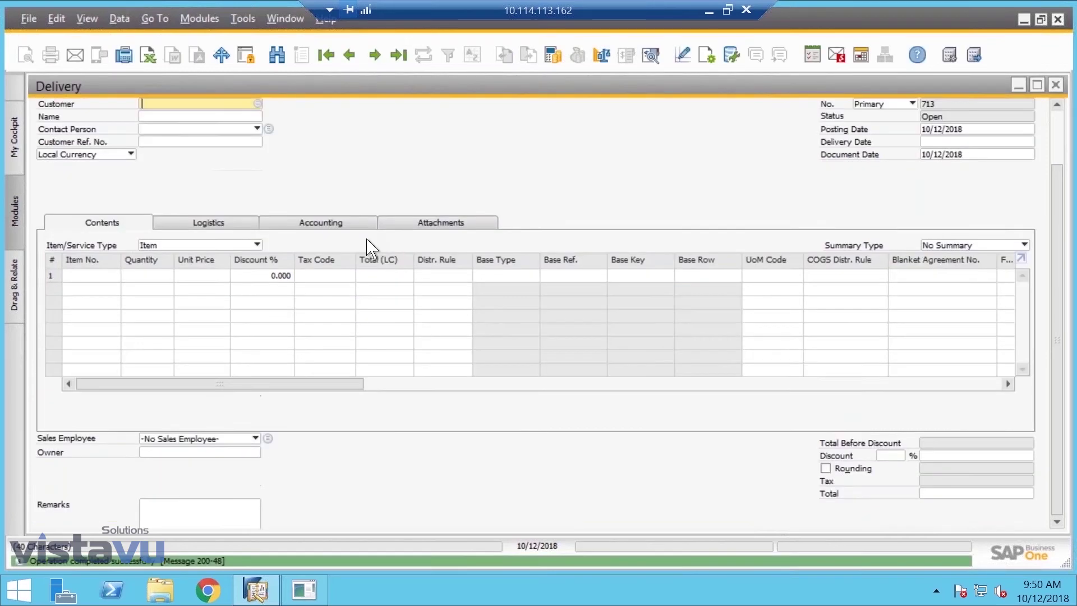
Reopen the last Silverstar delivery and inspect its $369.97 journal entry from the Accounting tab.
click(398, 55)
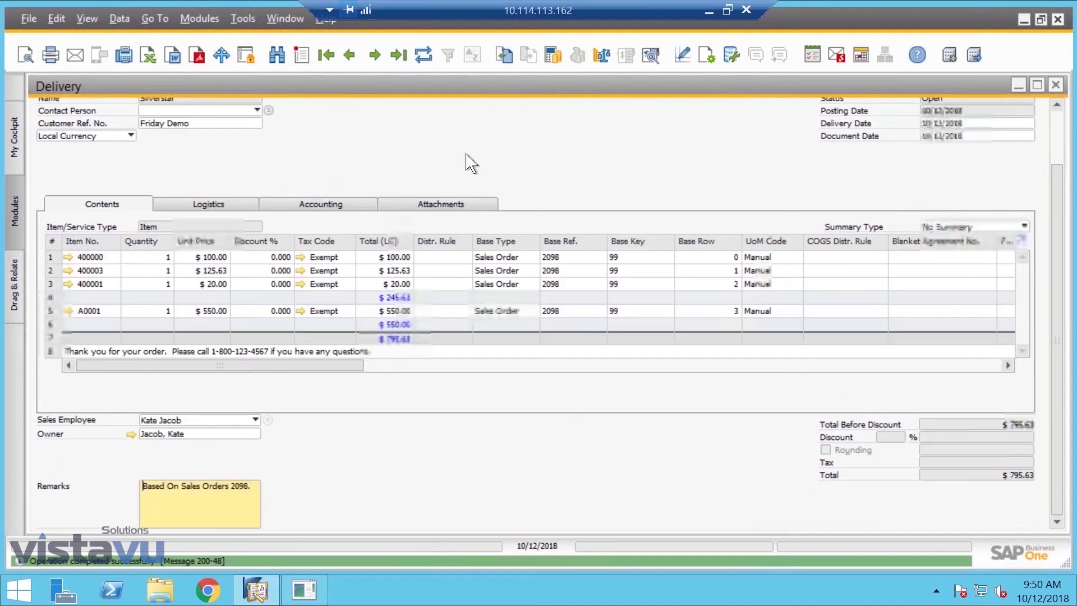
click(324, 205)
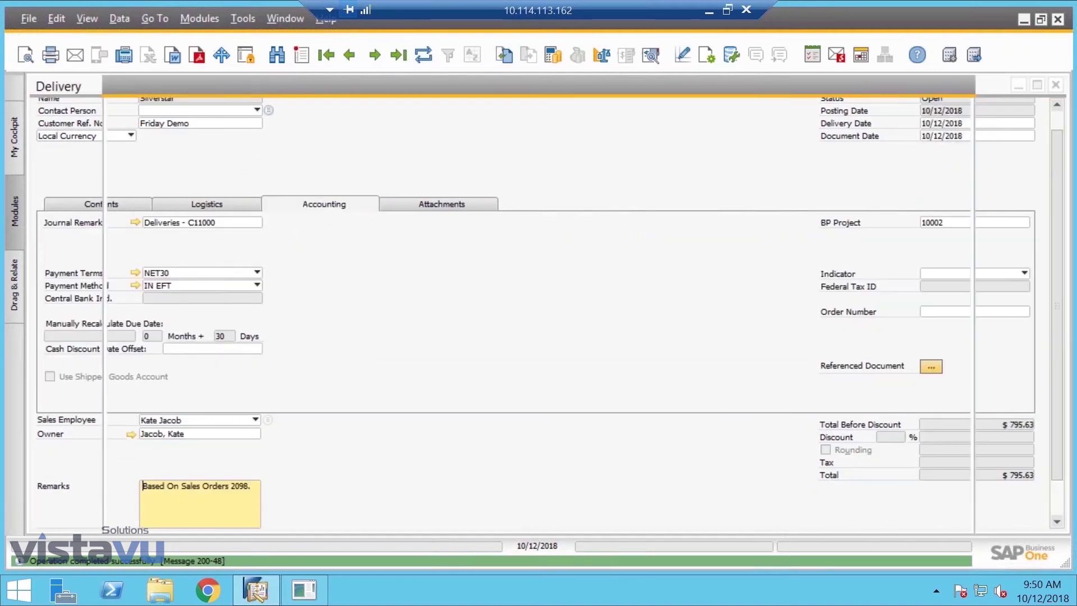
click(135, 222)
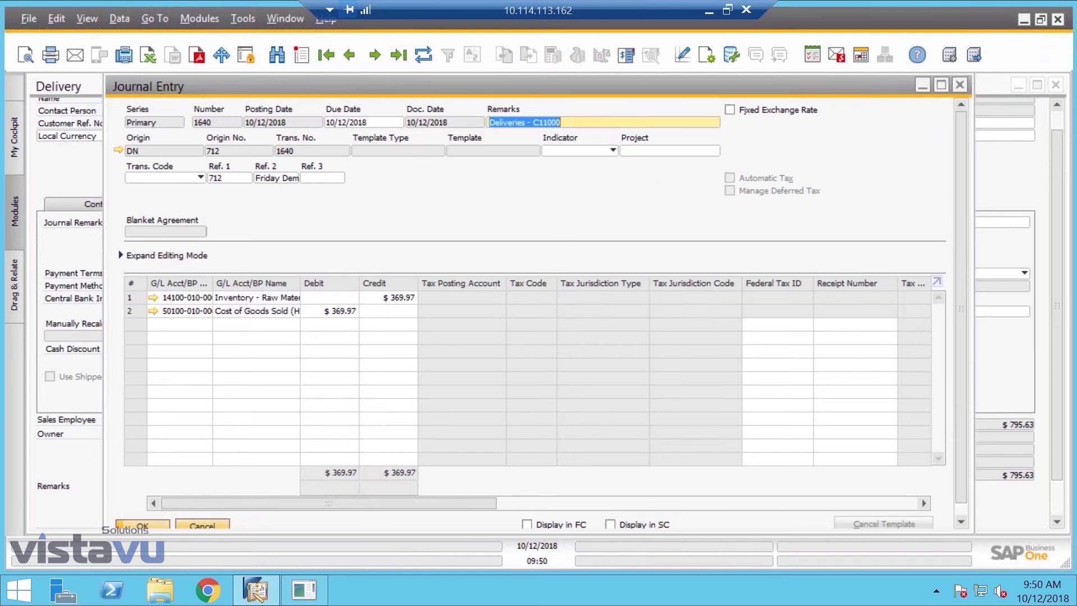
click(960, 85)
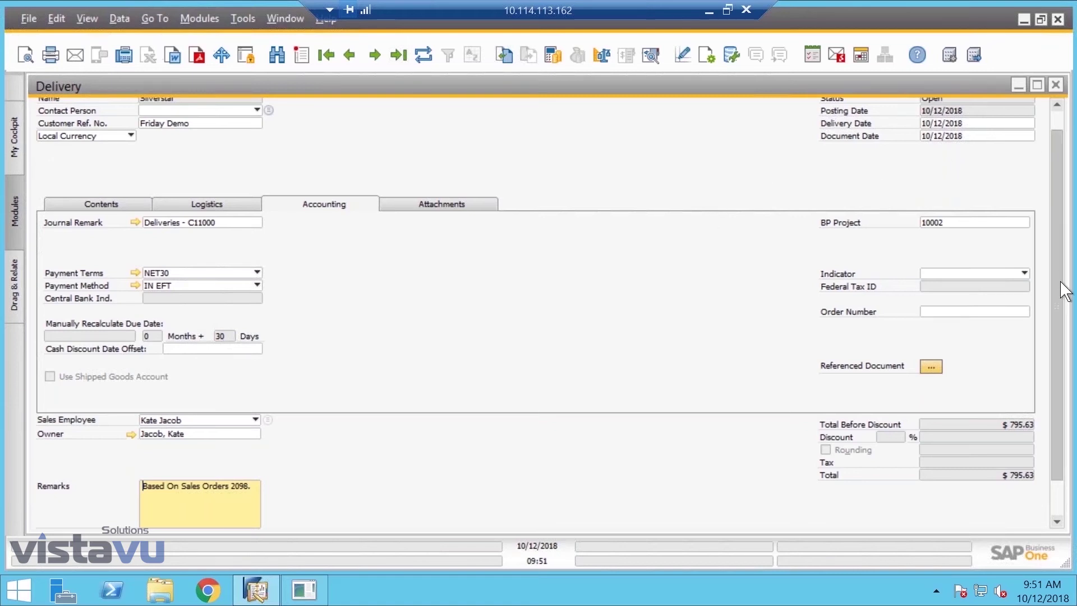
scroll(1060, 281, down, 2)
Copy delivery 712 to an A/R invoice for Silverstar past the credit-limit warning, then maximize it.
click(1004, 513)
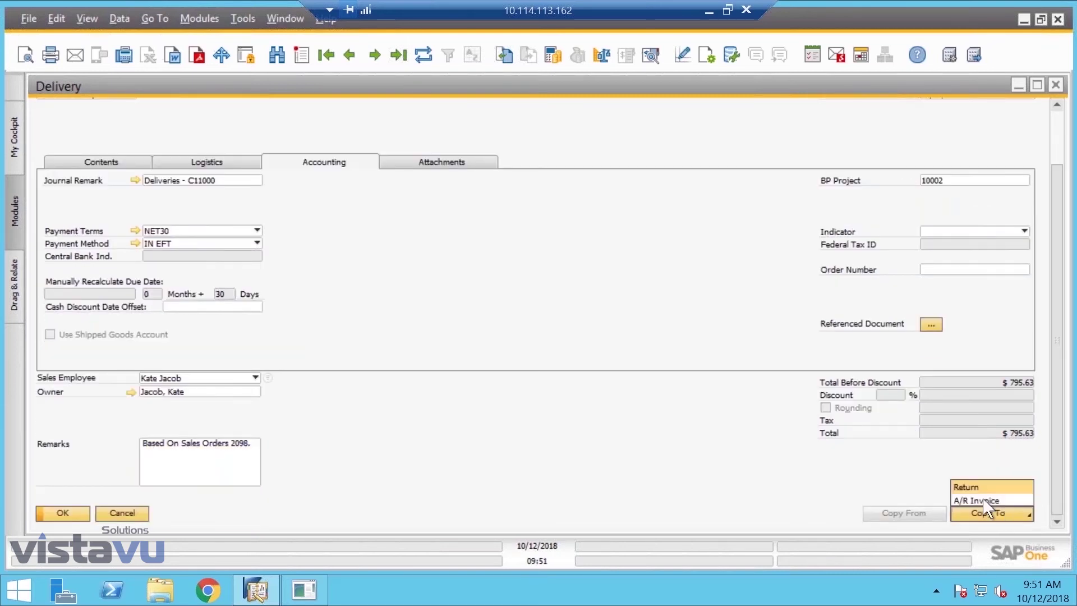
click(984, 500)
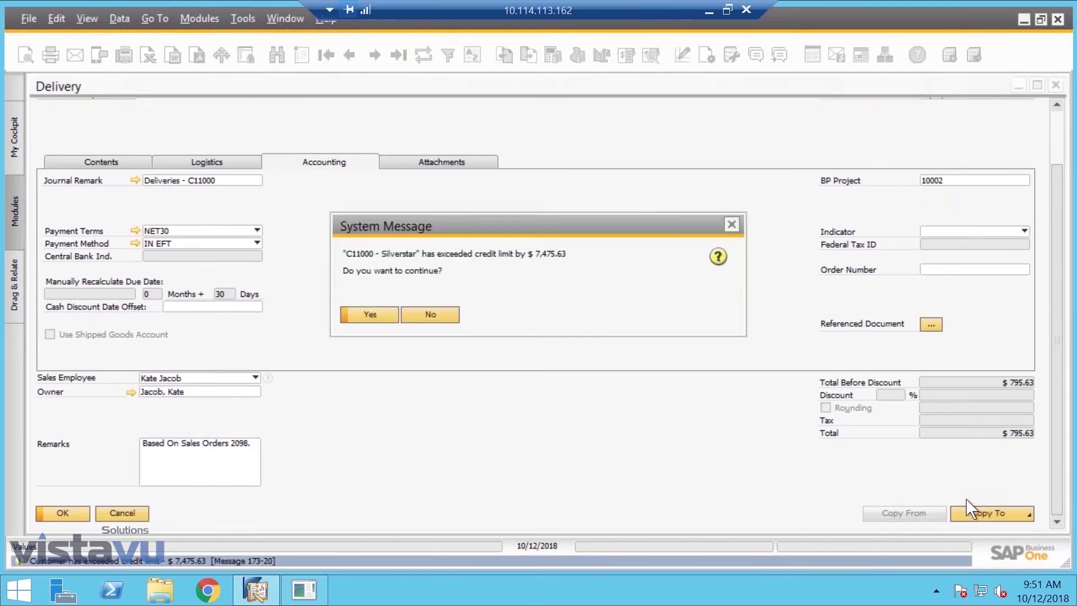
click(350, 318)
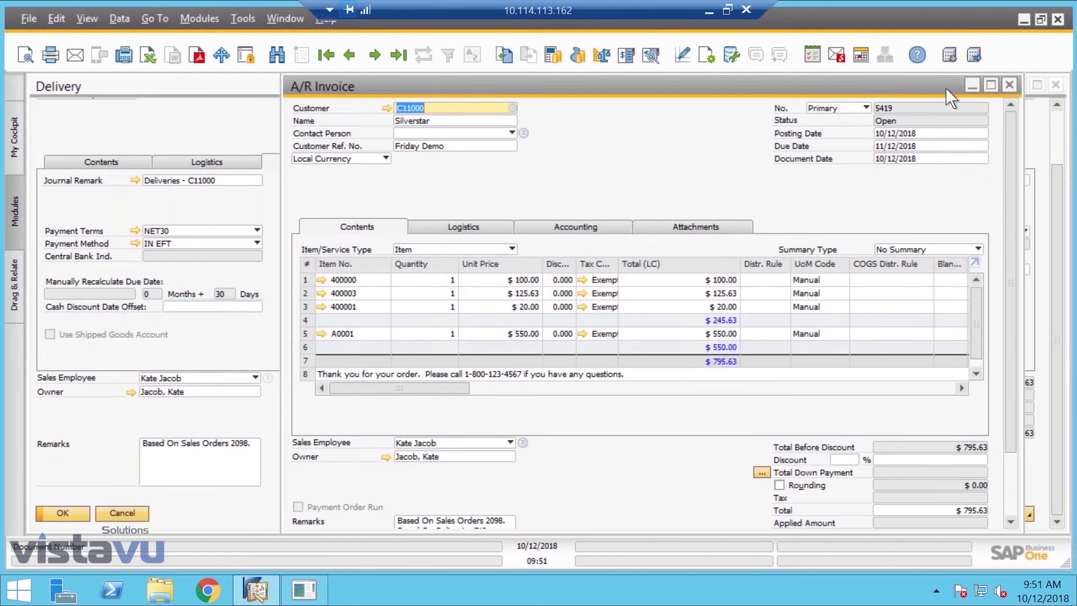
click(989, 84)
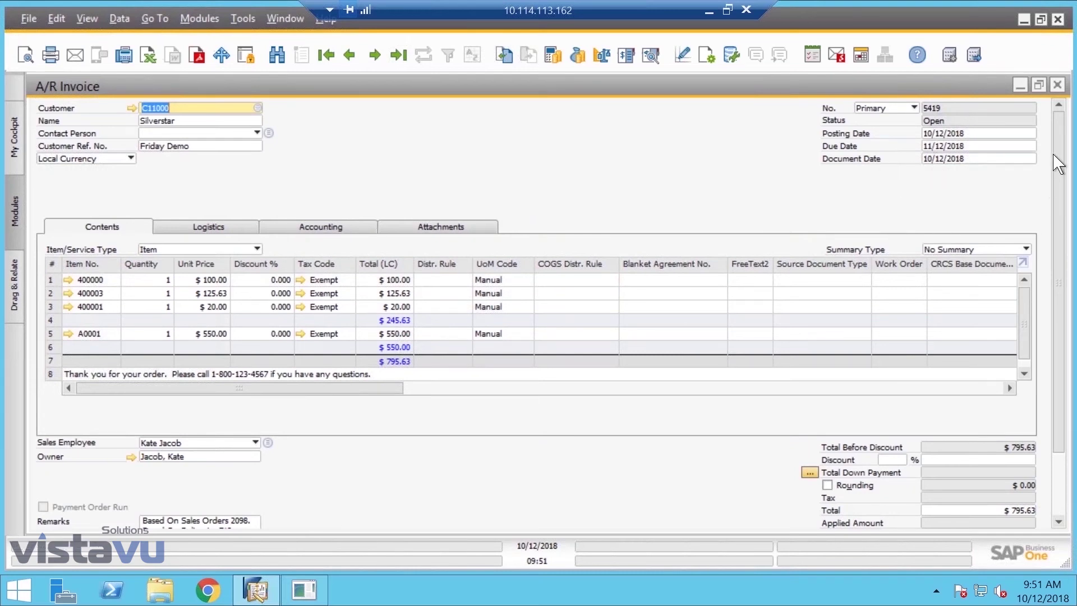
scroll(1055, 189, down, 1)
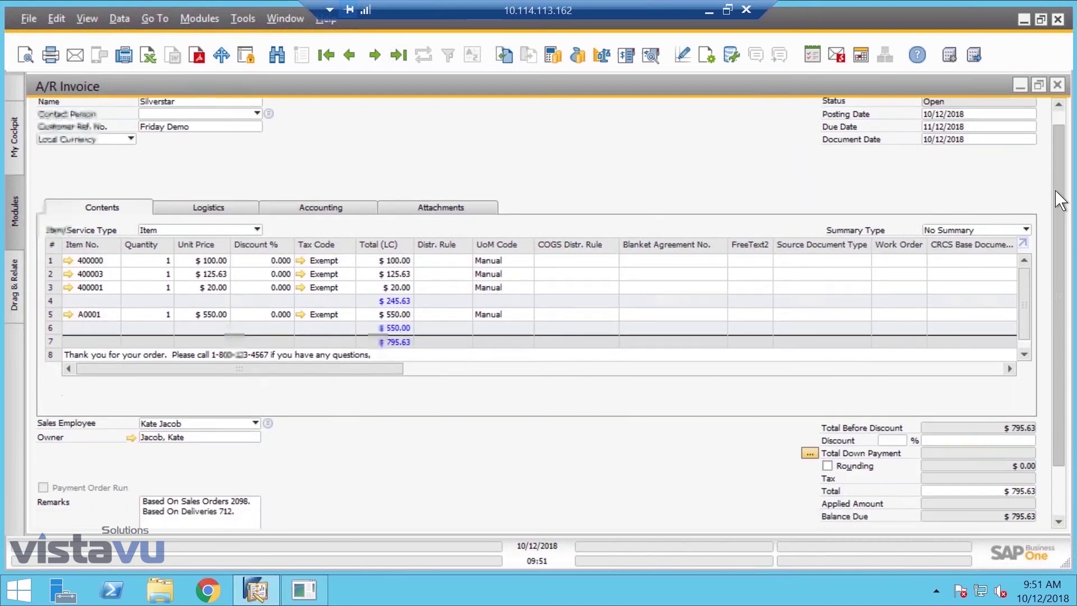
scroll(1061, 123, up, 1)
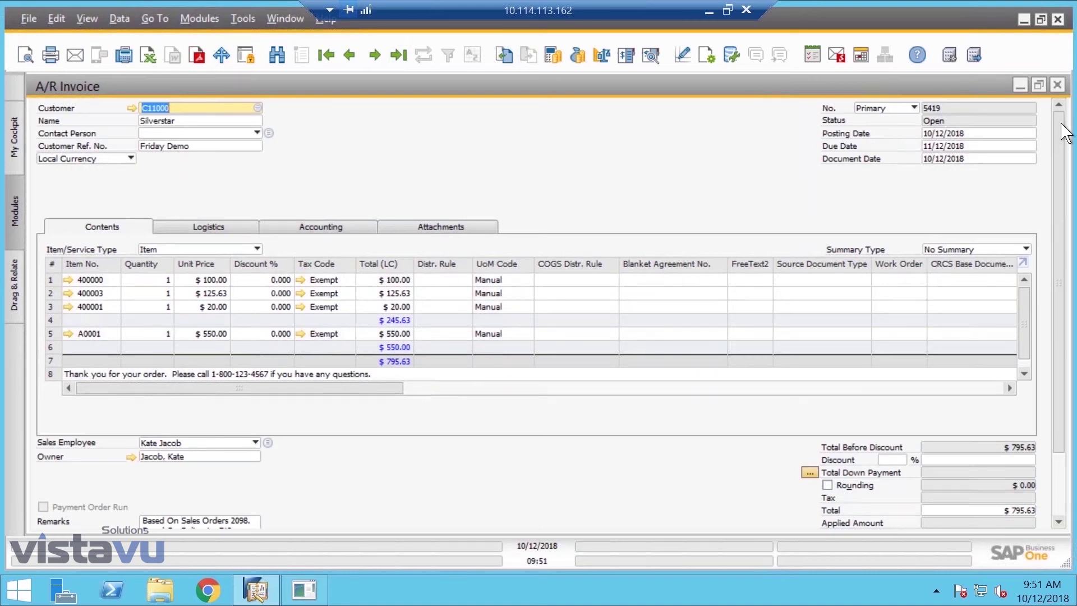
Rename the invoice's Logistics tab to 'Shipping' and return to the Contents tab.
ctrl+double_click(203, 230)
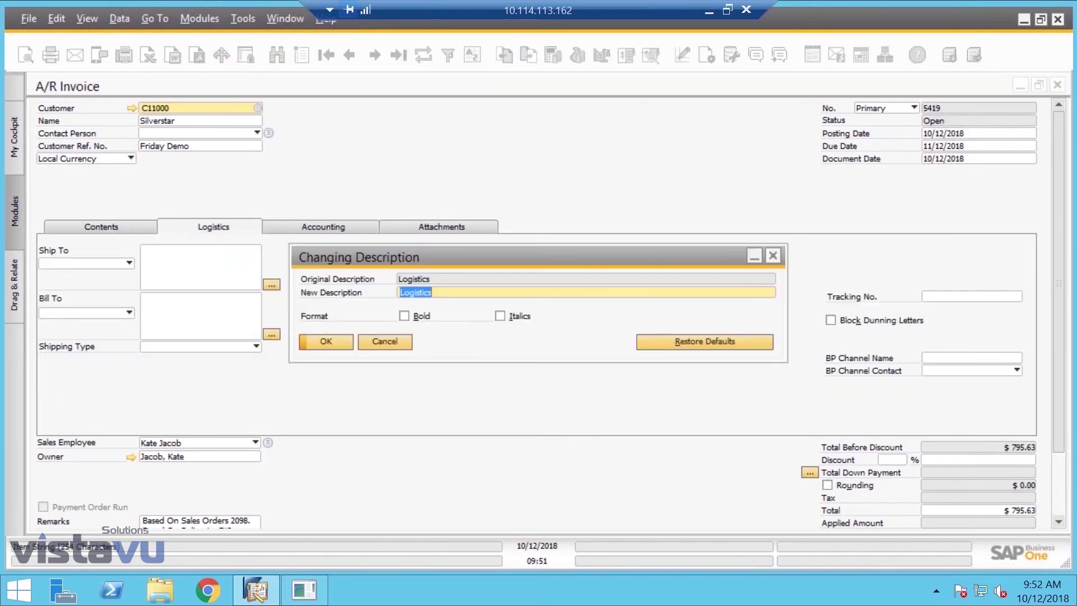
text(Shipping)
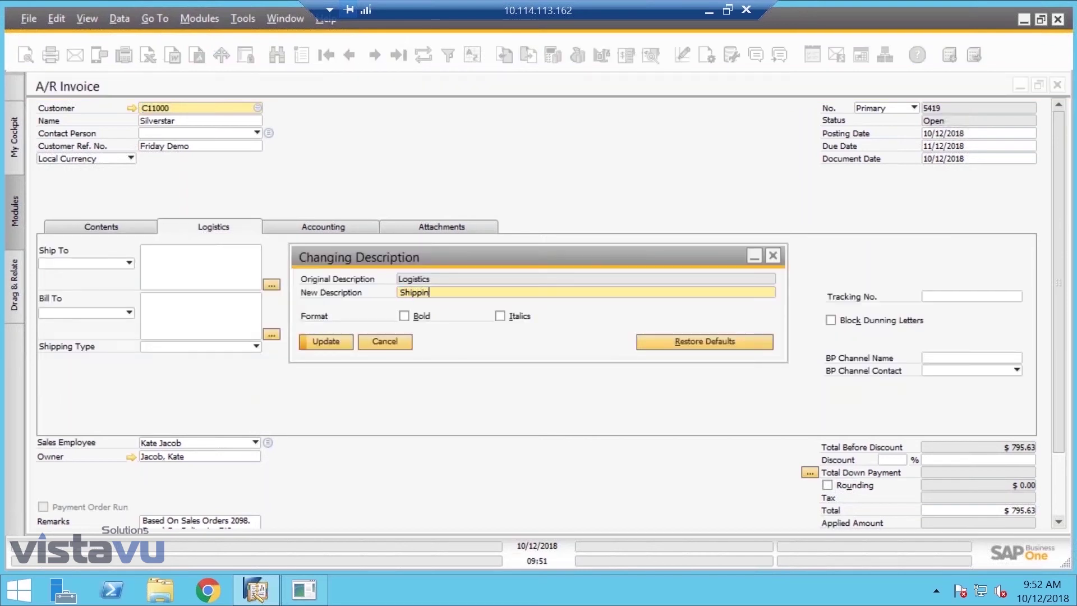
key(Return)
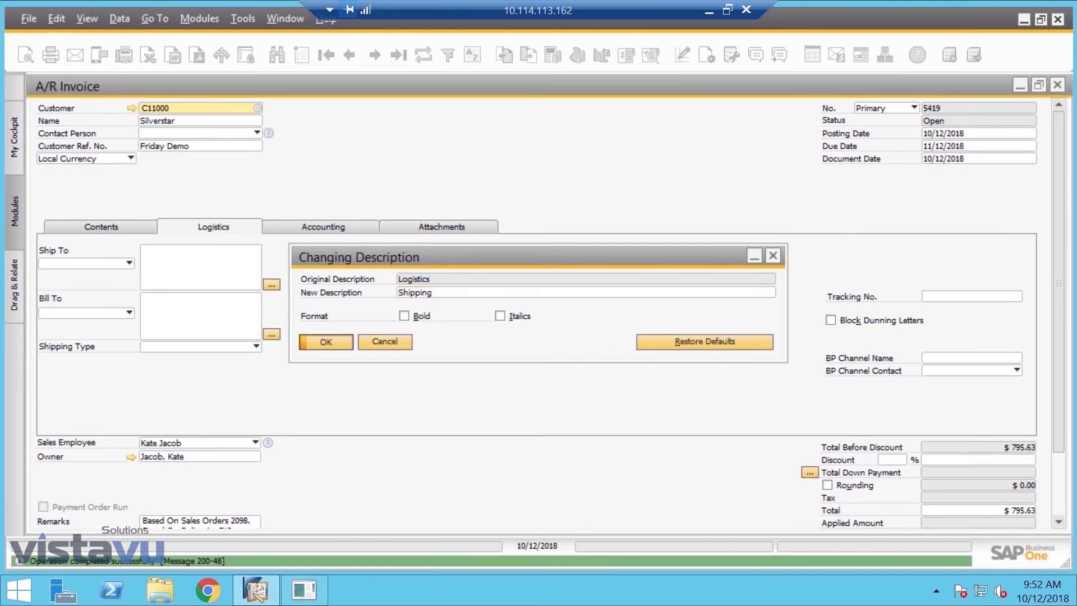
key(Return)
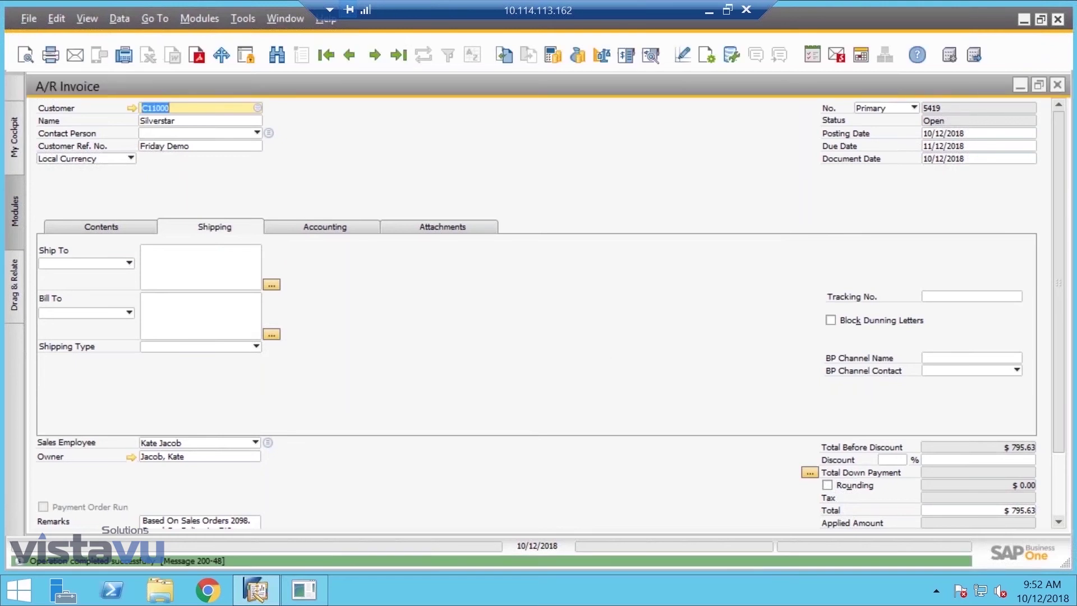
click(120, 226)
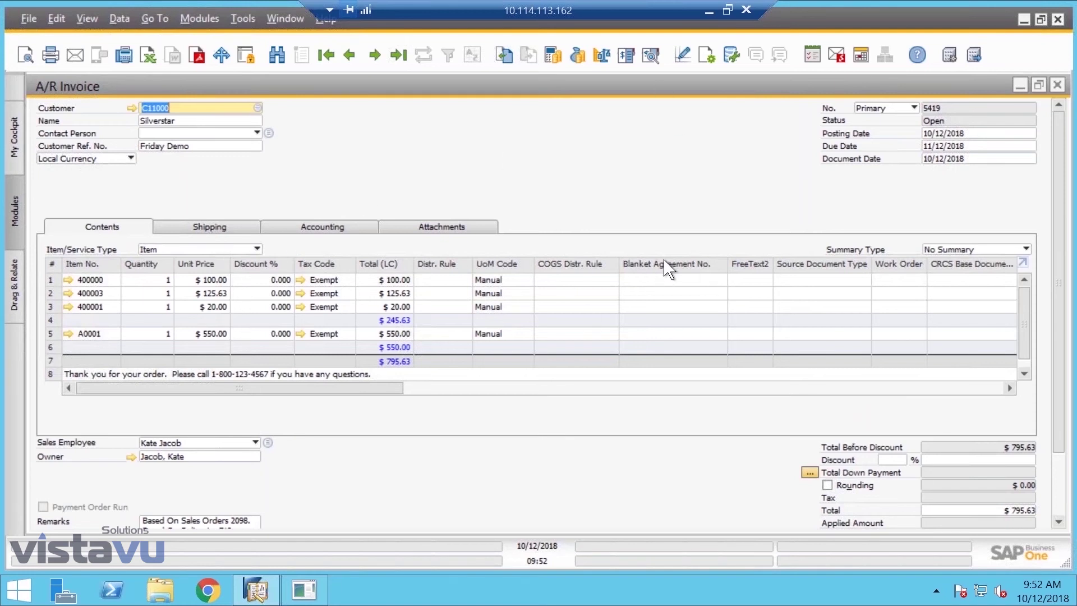
In Form Settings, hide Ref 2–6, Customer Ref. No., Warranty %, Client Code 5, Billable to Customer, Mark For and Sub Type.
click(709, 55)
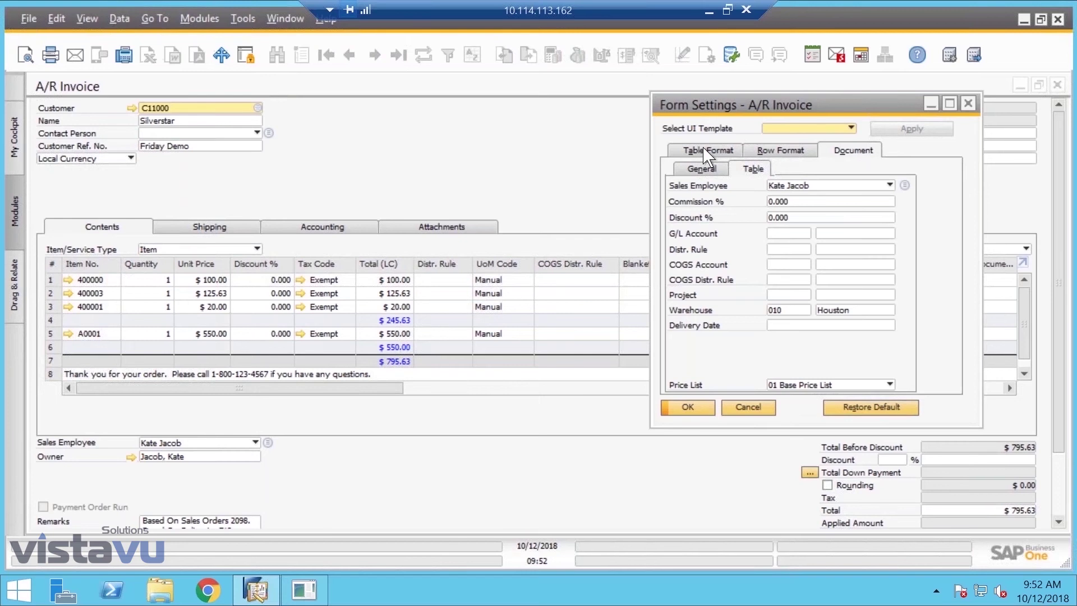
click(707, 153)
scroll(913, 292, down, 5)
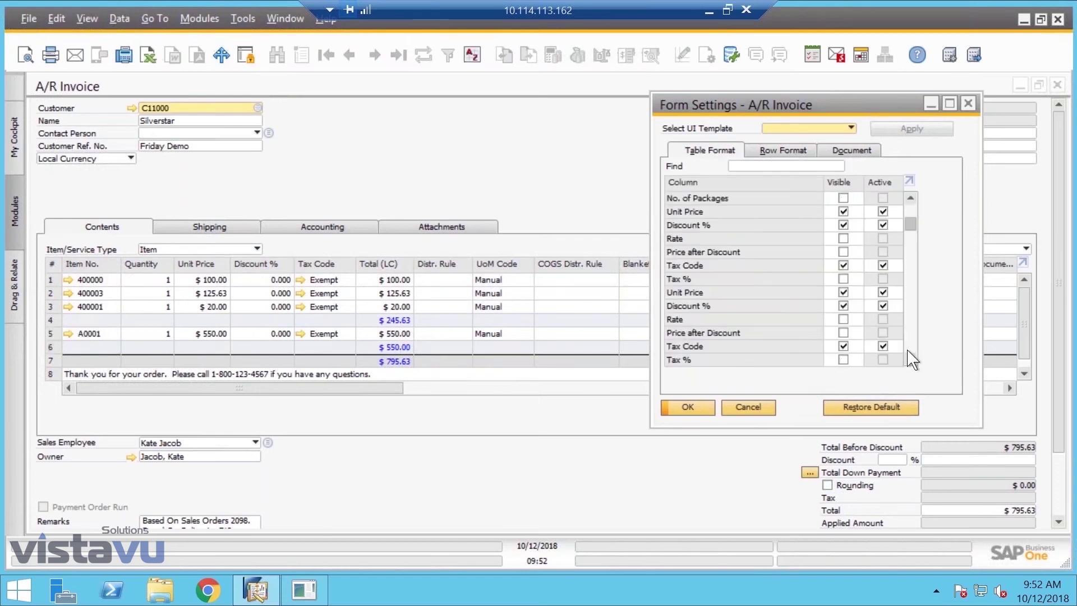
scroll(912, 336, down, 10)
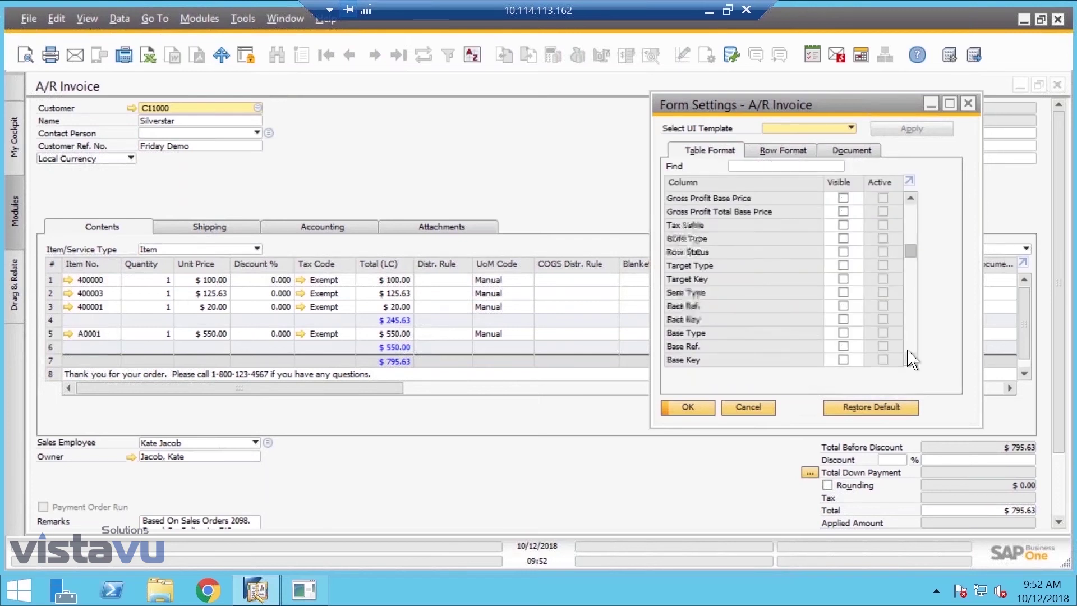
click(843, 360)
click(844, 346)
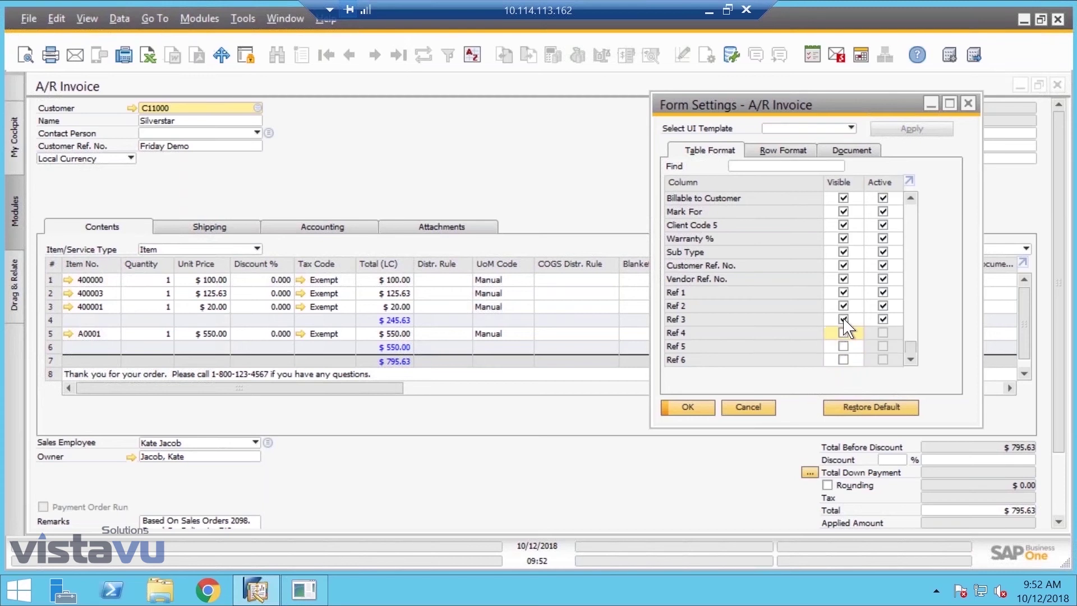
click(843, 332)
click(844, 319)
click(844, 306)
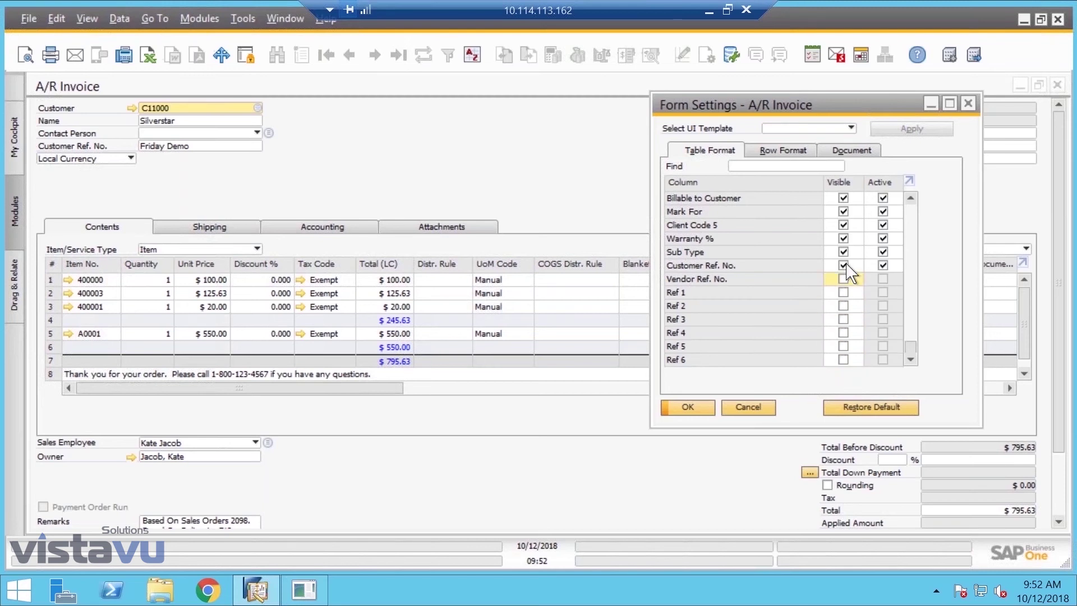
click(844, 266)
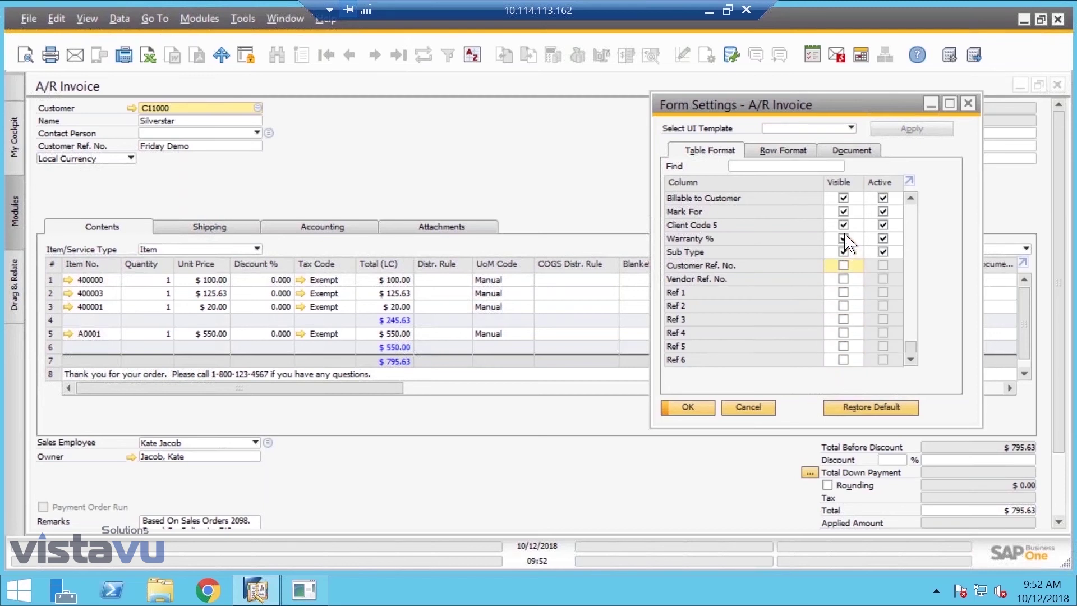
click(843, 238)
click(844, 225)
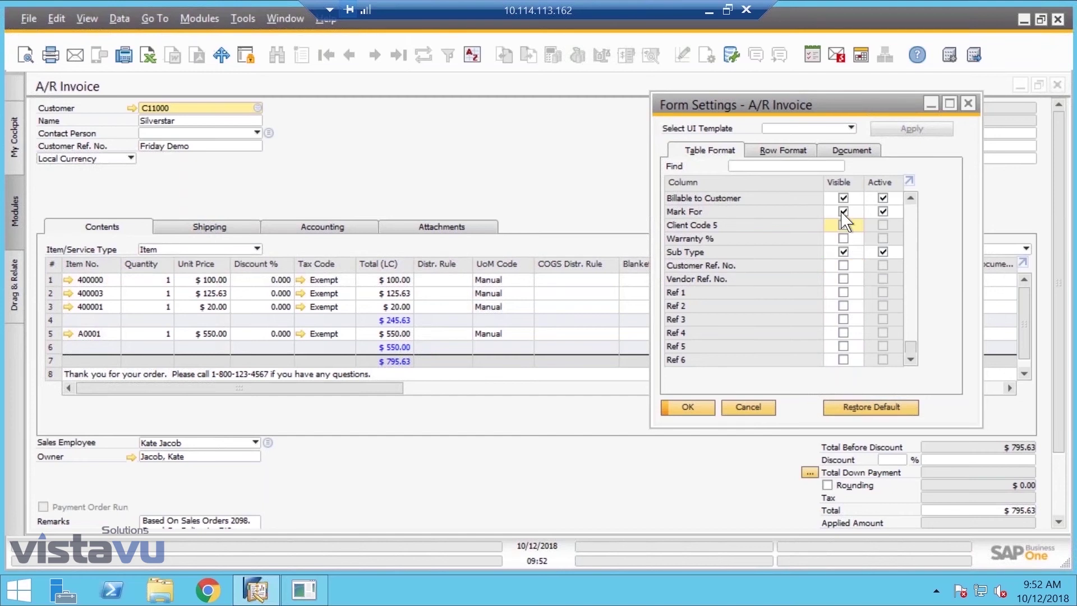
click(843, 212)
click(843, 198)
click(843, 252)
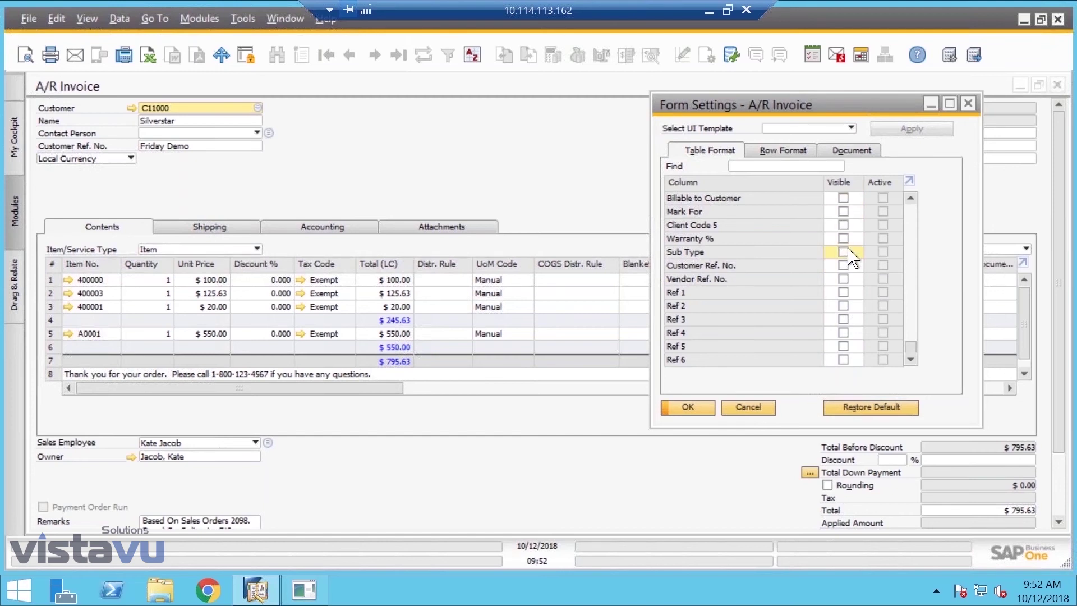
click(909, 219)
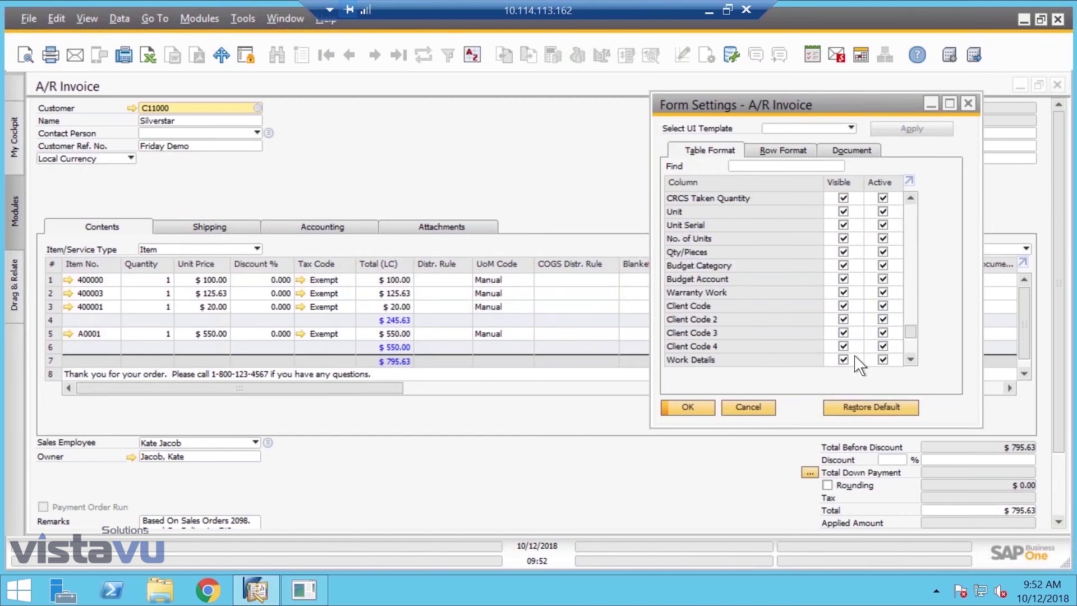
Hide Client Code 1–4, Warranty Work, Budget Account/Category, Qty/Pieces, No. of Units, Unit Serial, Unit and CRCS Taken Quantity.
click(843, 319)
click(843, 306)
click(843, 292)
click(843, 279)
click(843, 265)
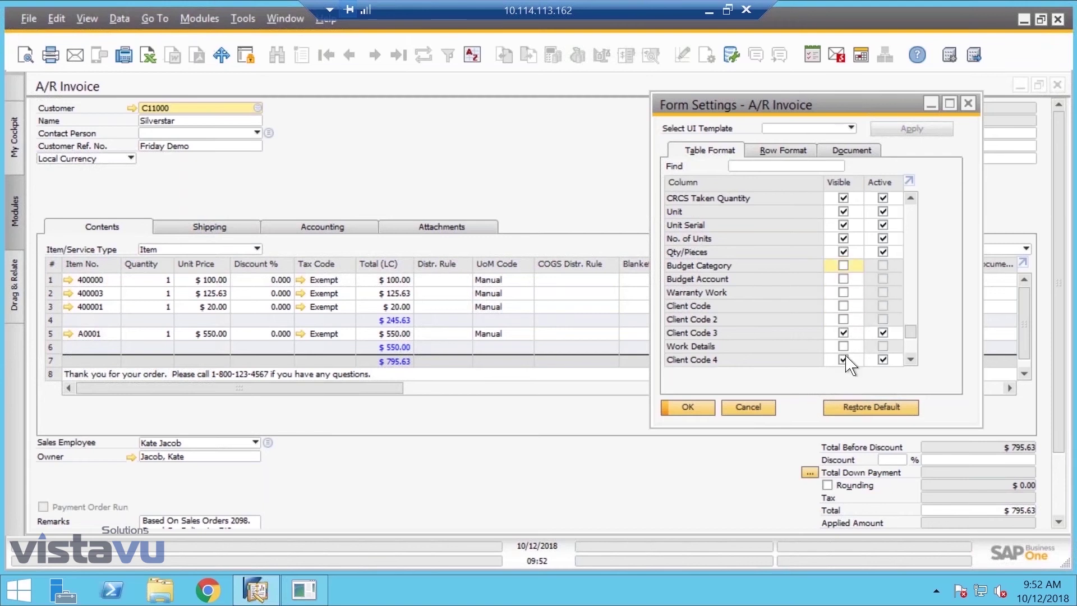
click(843, 359)
click(843, 332)
click(843, 252)
click(843, 238)
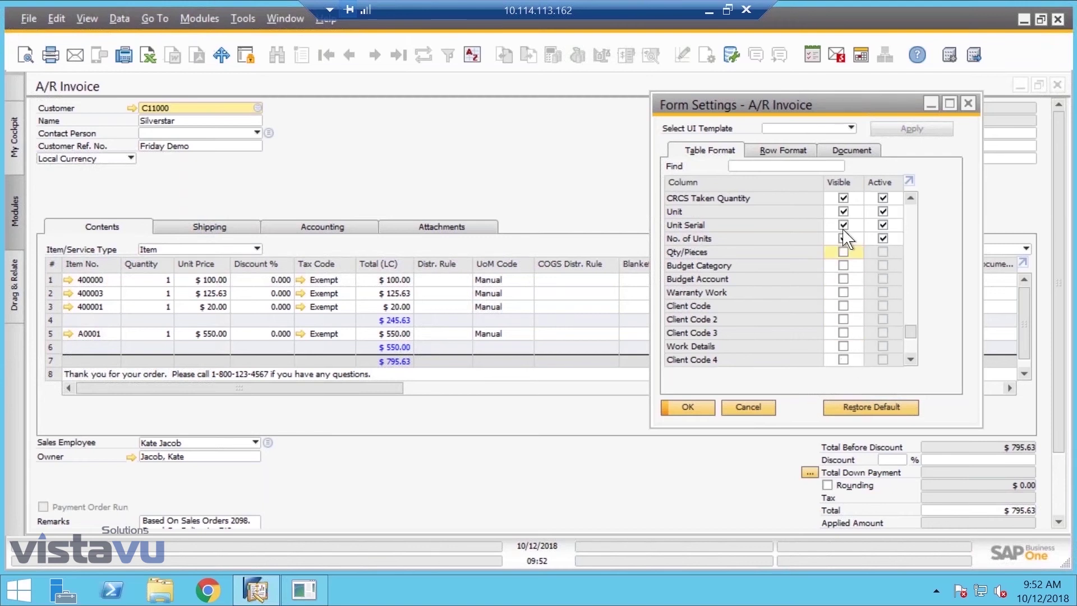
click(842, 225)
click(843, 212)
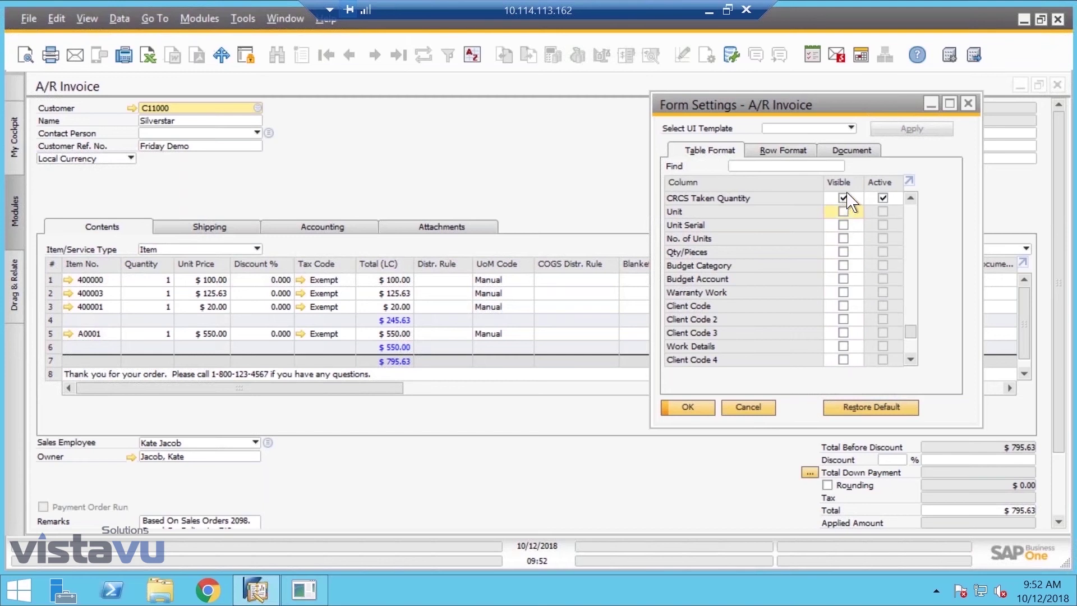
click(843, 198)
Hide the CRCS Target/Base Document columns, Work Order, Source Document Type and FreeText2.
scroll(916, 222, up, 5)
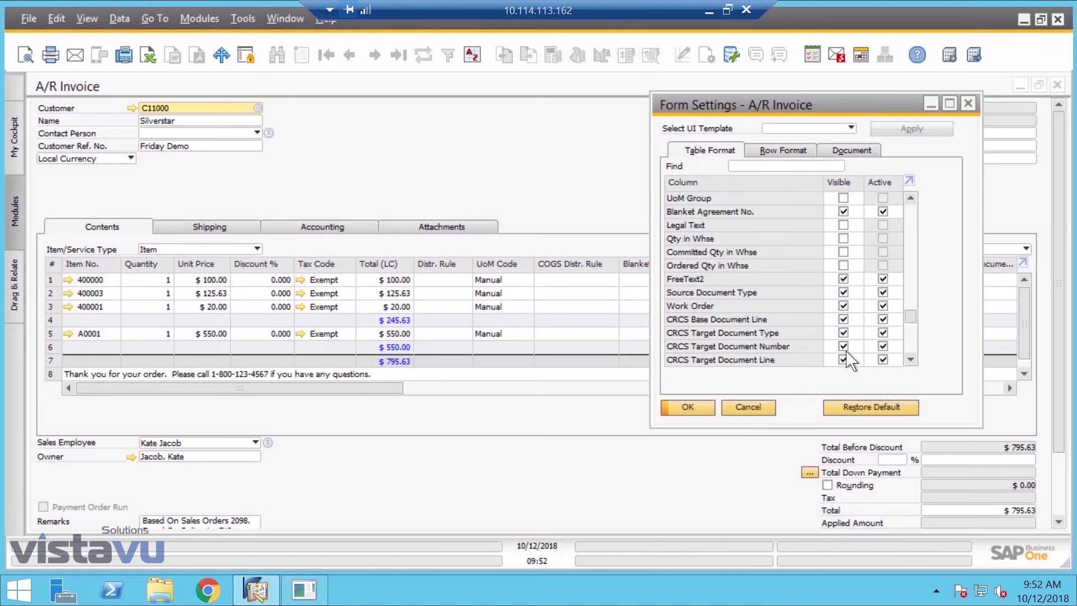
click(843, 360)
click(842, 346)
click(843, 333)
click(843, 319)
click(843, 306)
click(843, 292)
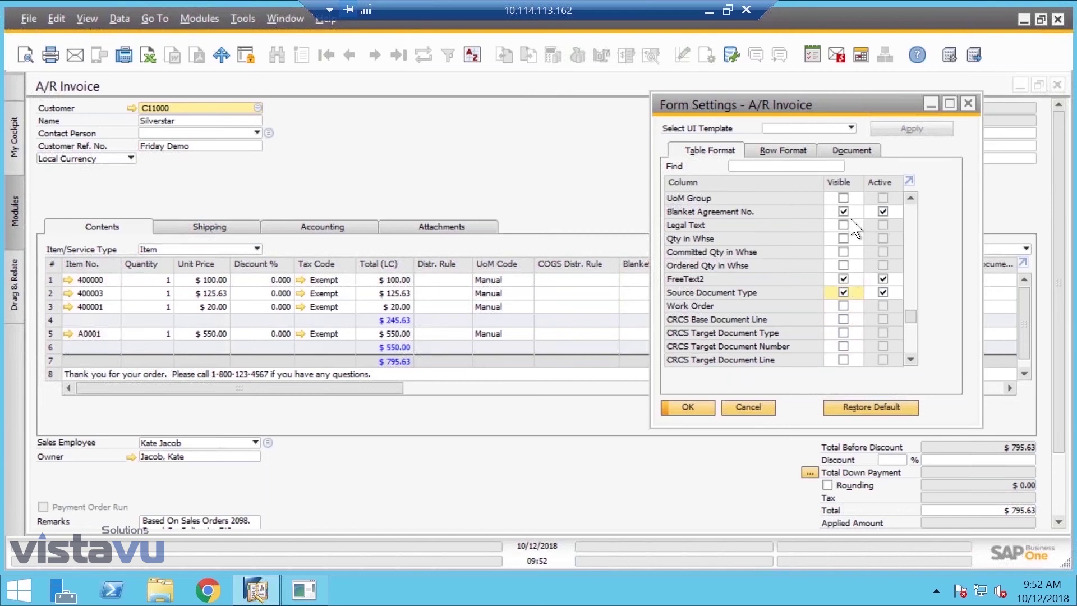
click(843, 292)
click(911, 226)
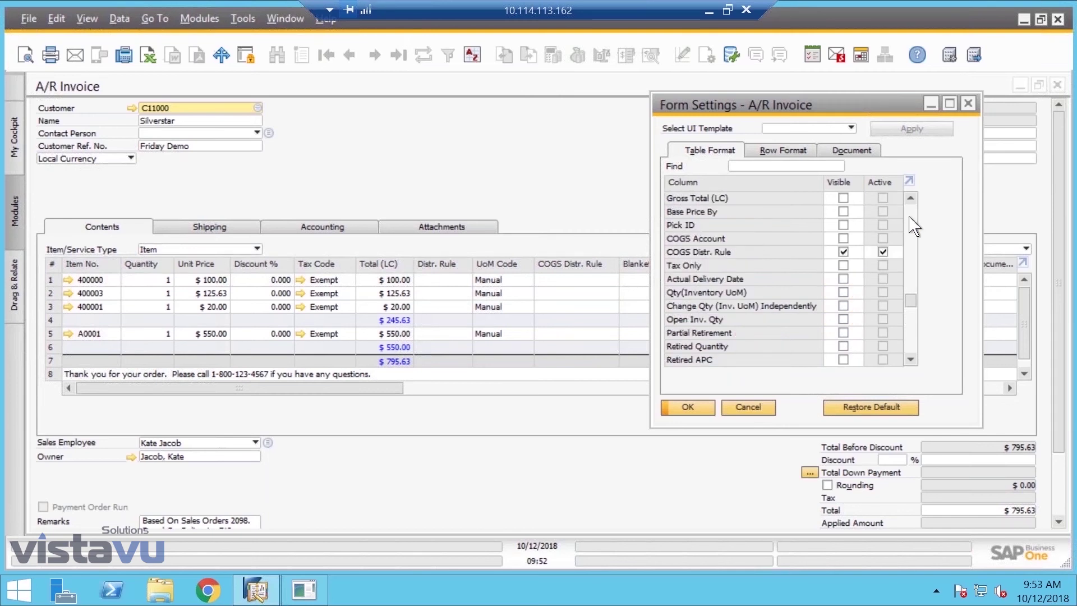
click(910, 219)
click(912, 226)
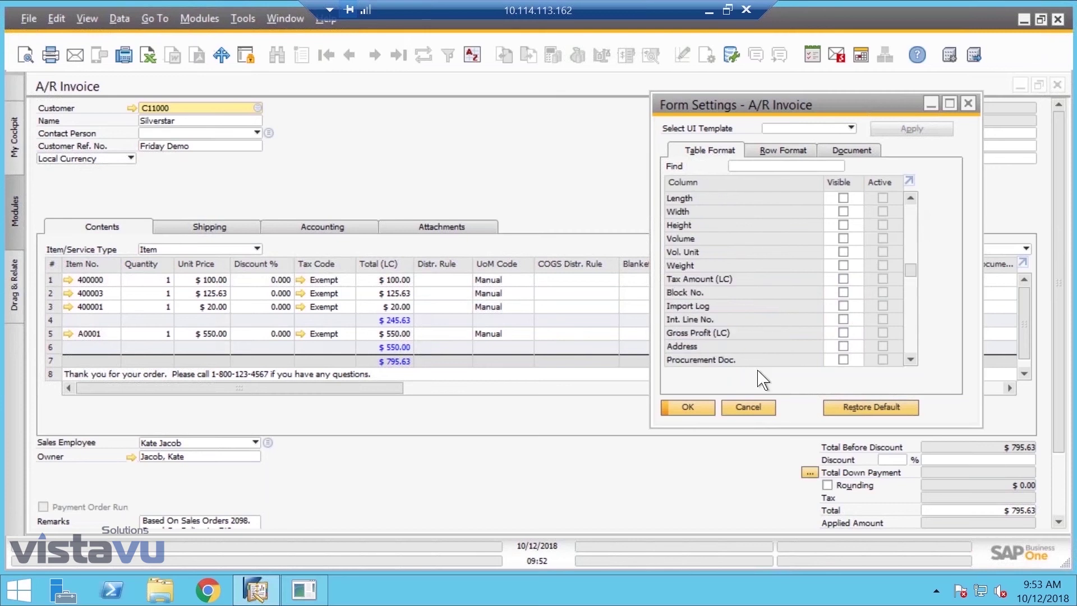
Apply the reduced column set and fit the remaining column widths.
click(690, 408)
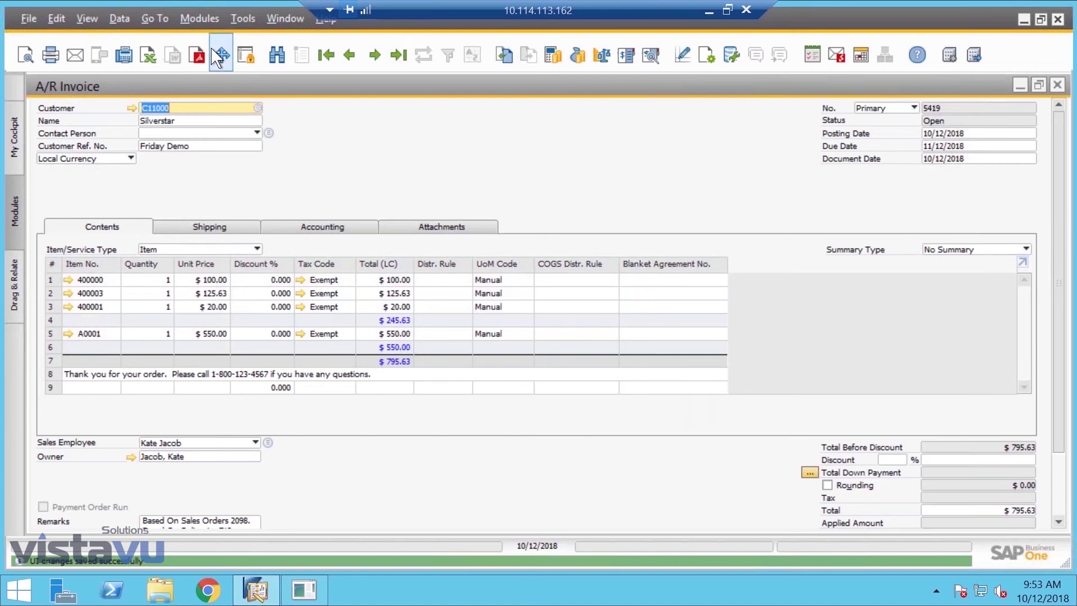
click(86, 18)
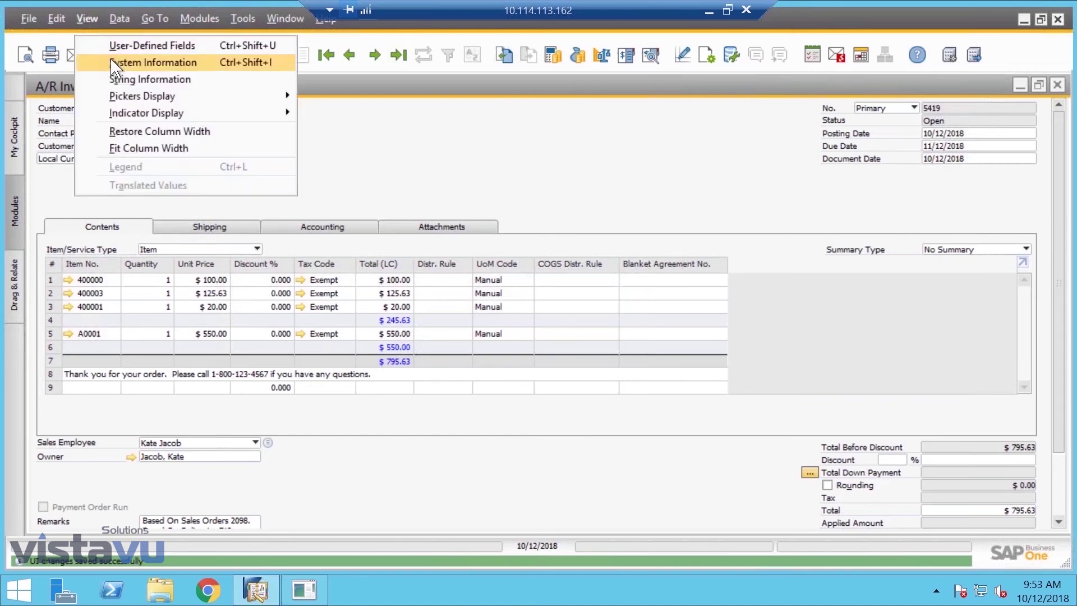
click(261, 148)
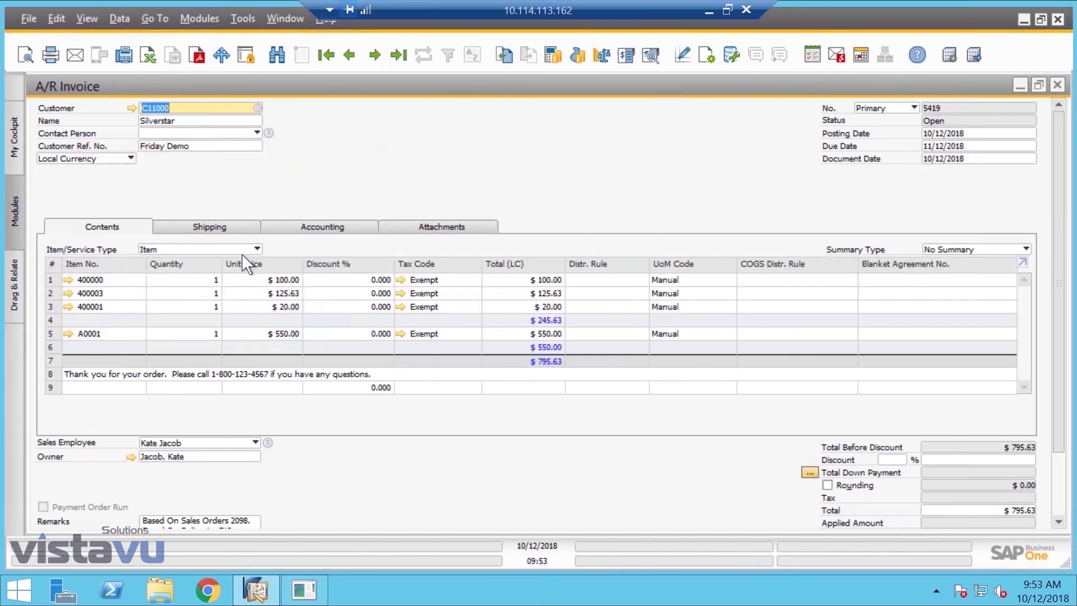
Make Item Description visible, hide Distr. Rule and set Total (LC) active in the table format.
click(708, 55)
click(709, 151)
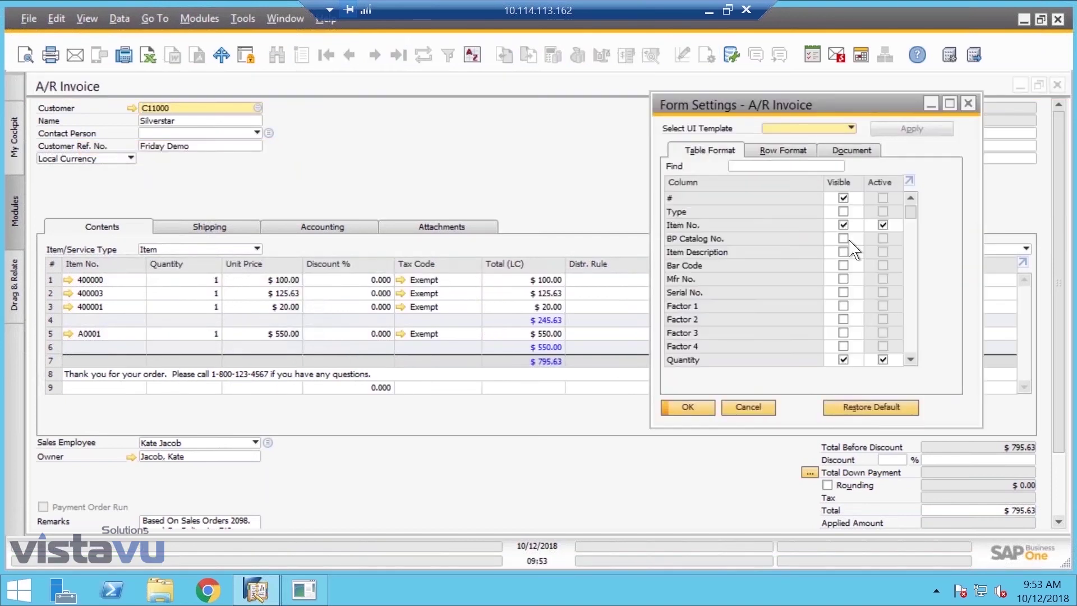
click(843, 252)
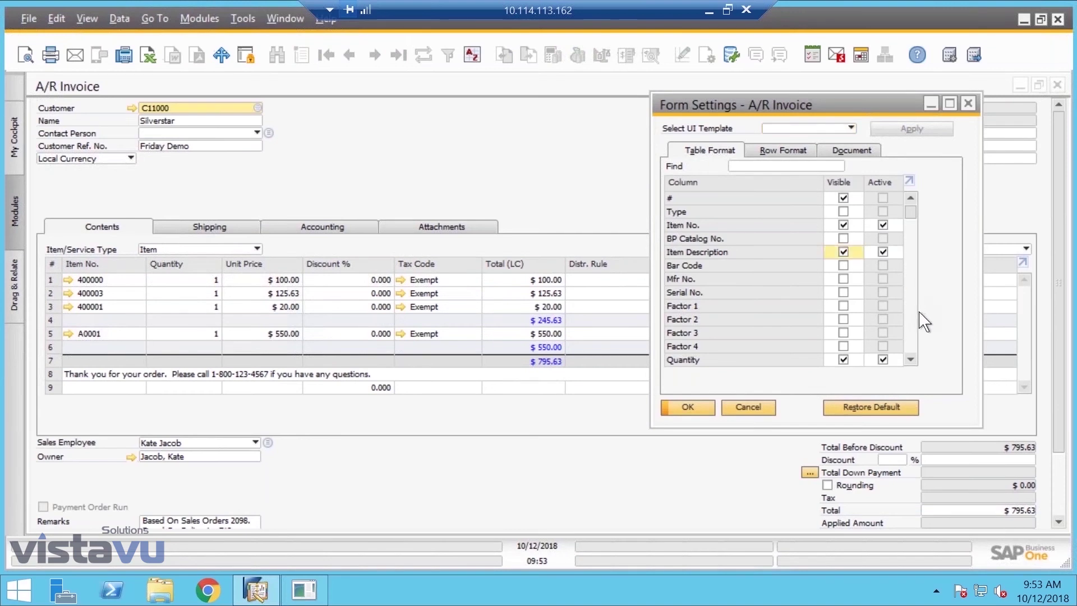
click(910, 351)
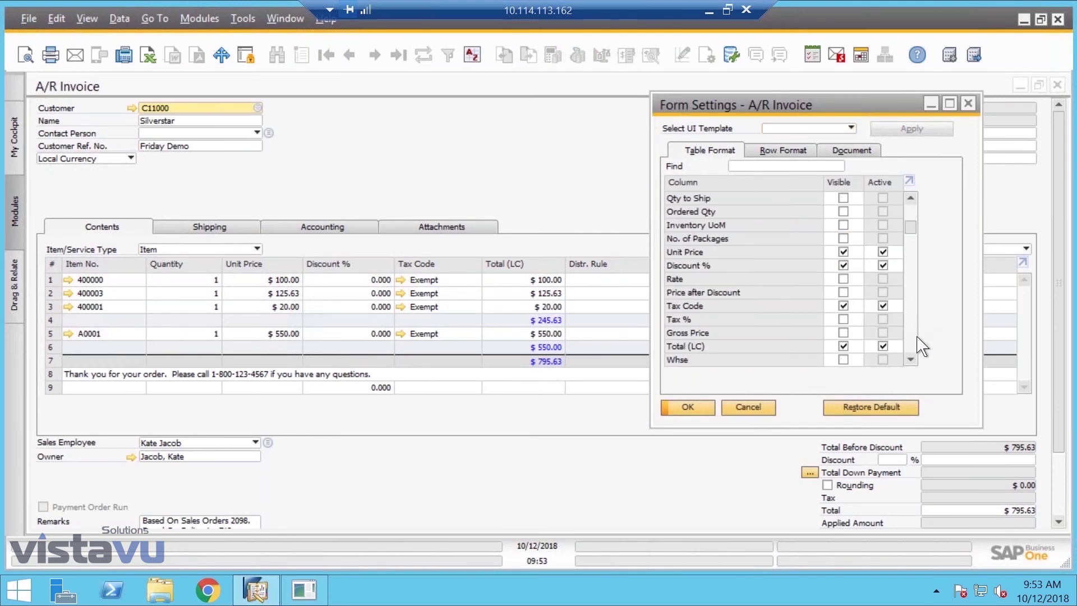
click(908, 351)
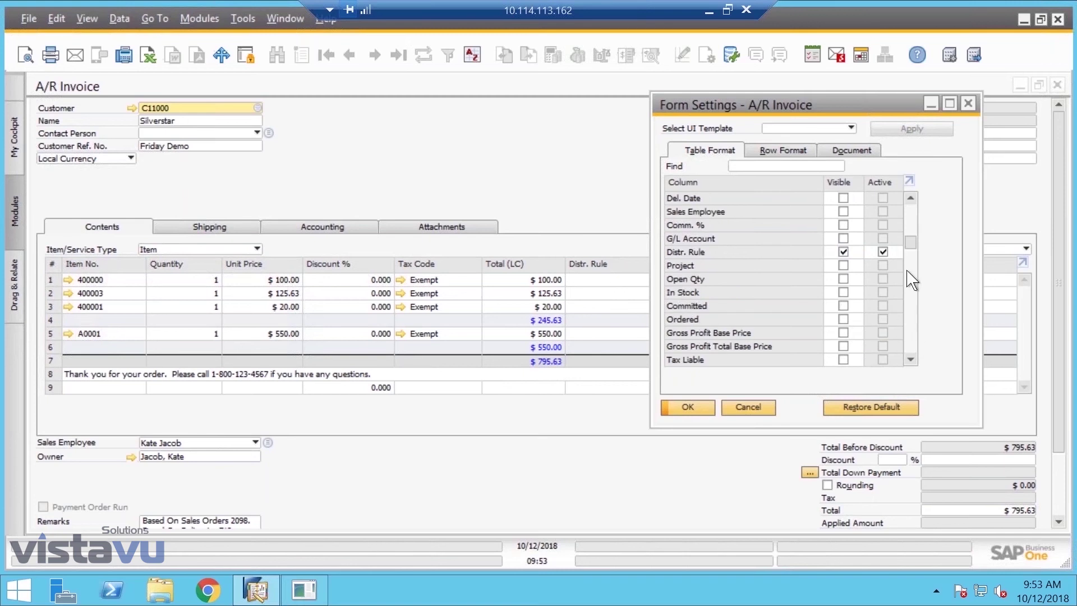
click(842, 251)
click(910, 199)
click(911, 229)
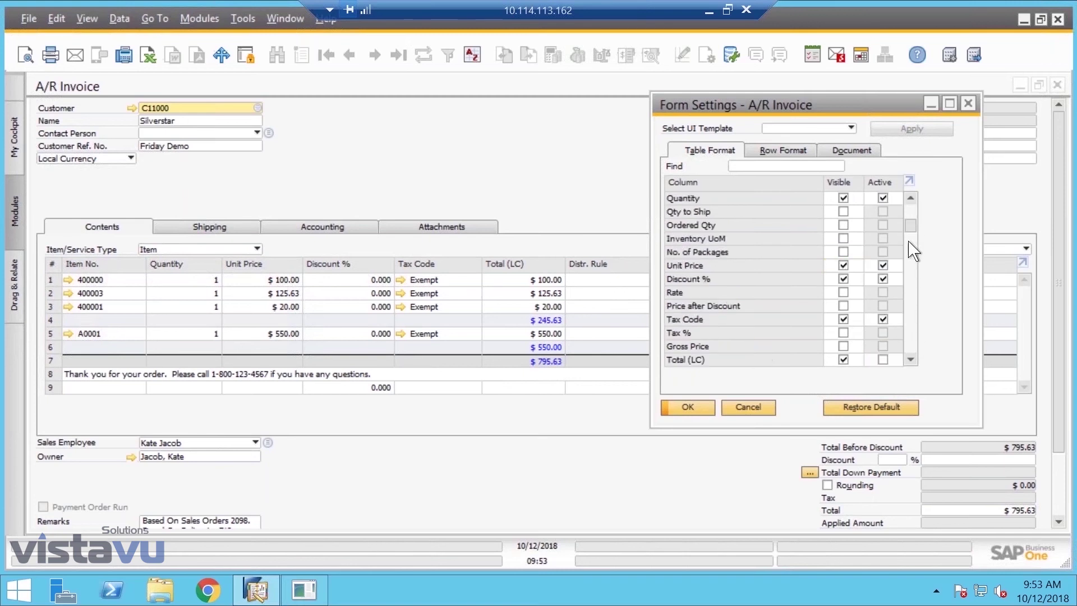
click(882, 359)
click(687, 408)
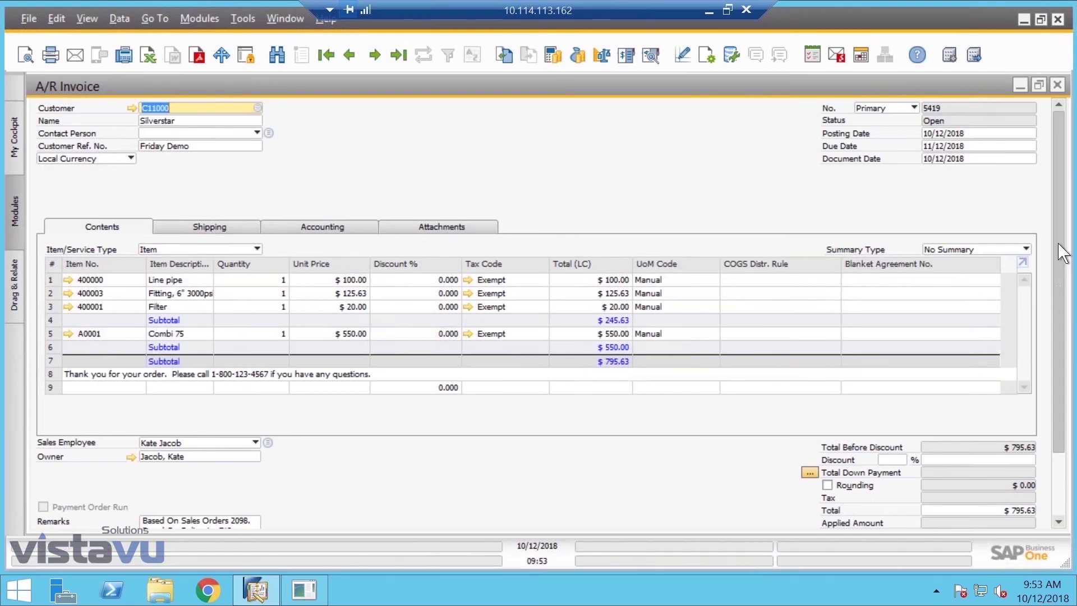
Add the Silverstar invoice despite the credit-limit warning, then reload invoice 5419 totalling $795.63.
scroll(1061, 229, down, 3)
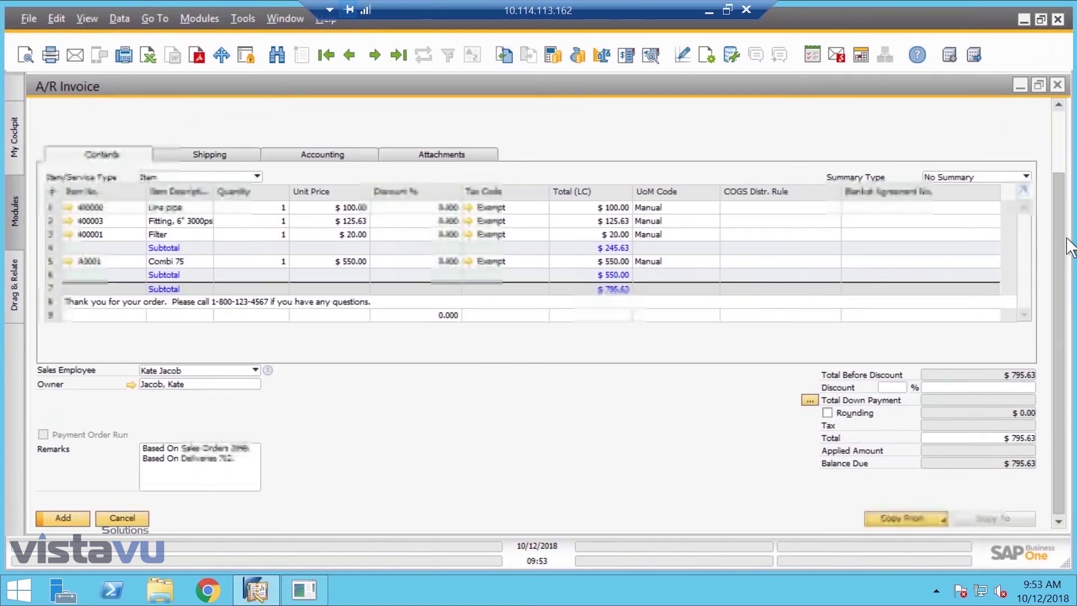
scroll(1068, 247, up, 1)
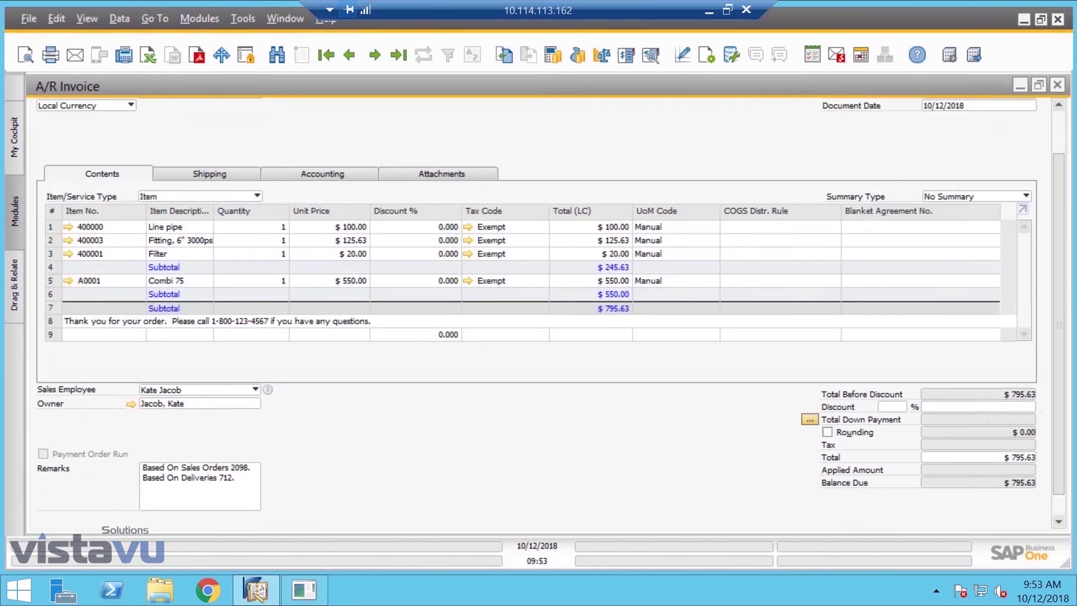
scroll(1066, 496, down, 1)
scroll(1065, 496, down, 1)
click(62, 512)
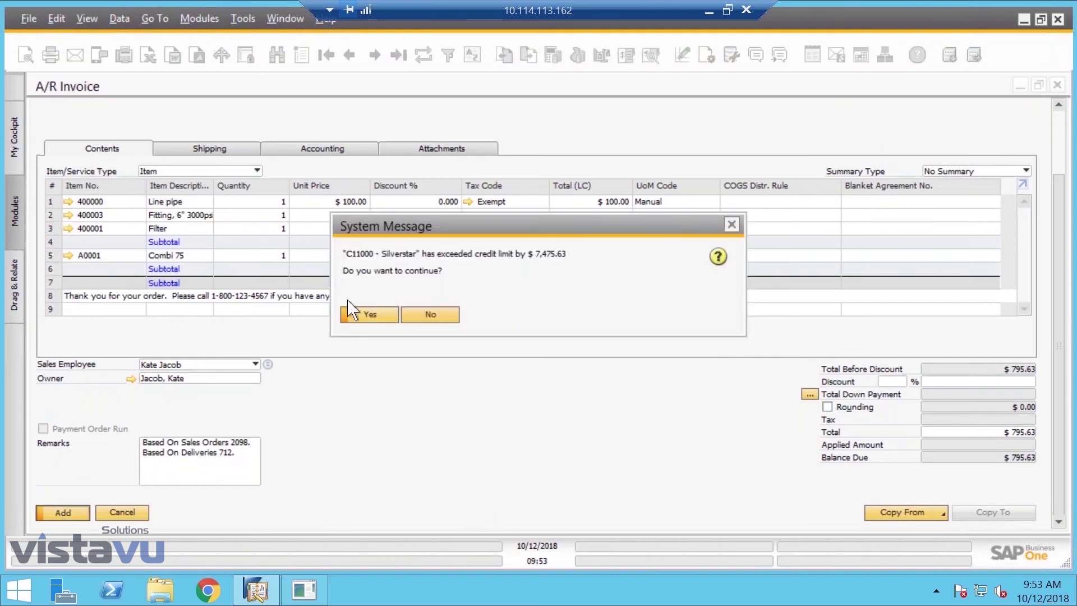
click(380, 316)
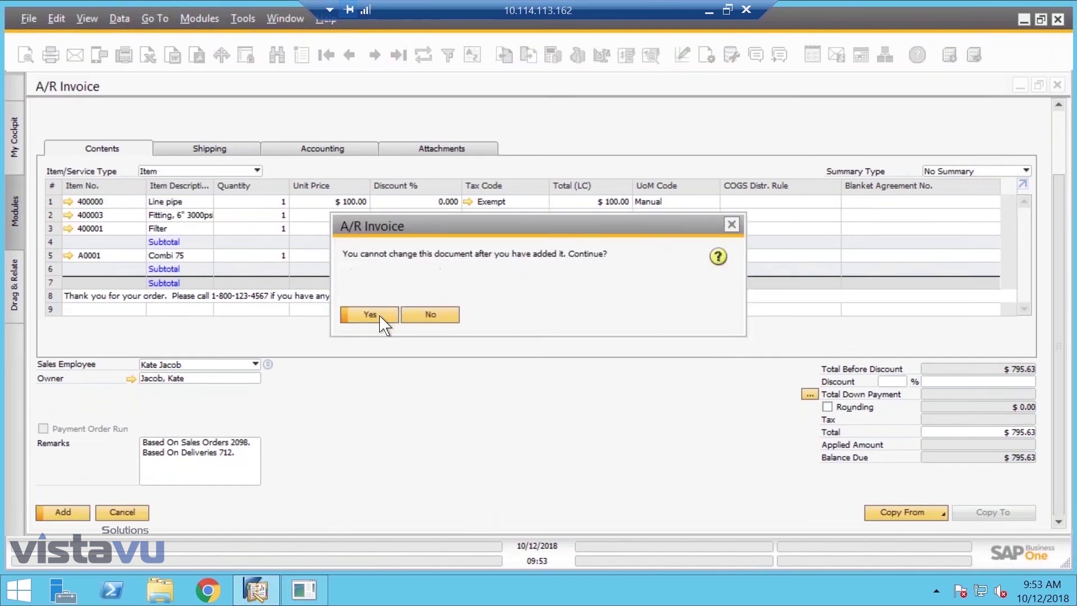
click(371, 315)
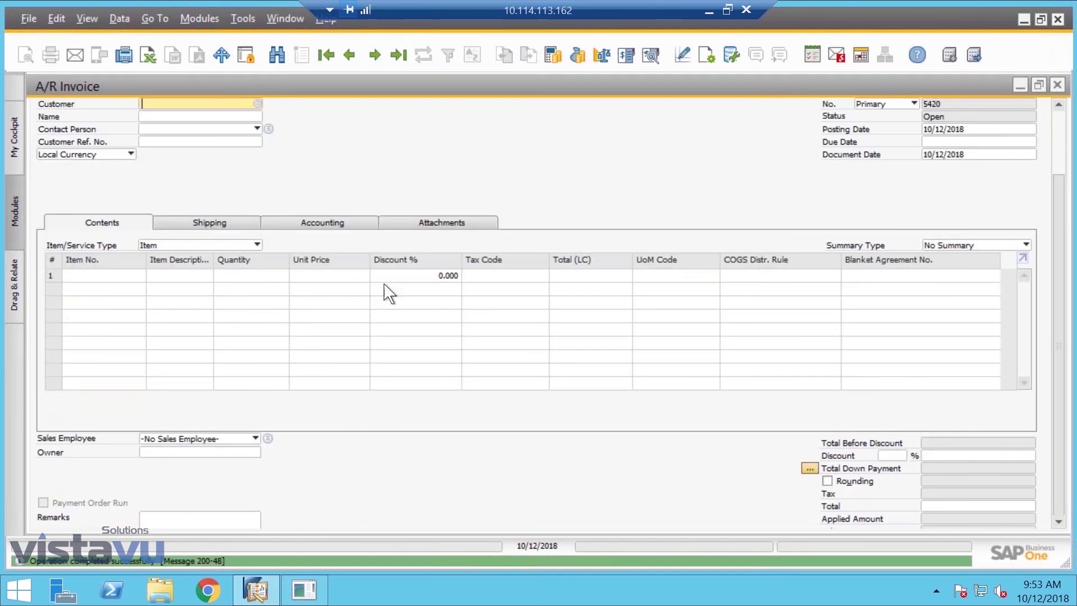
click(398, 54)
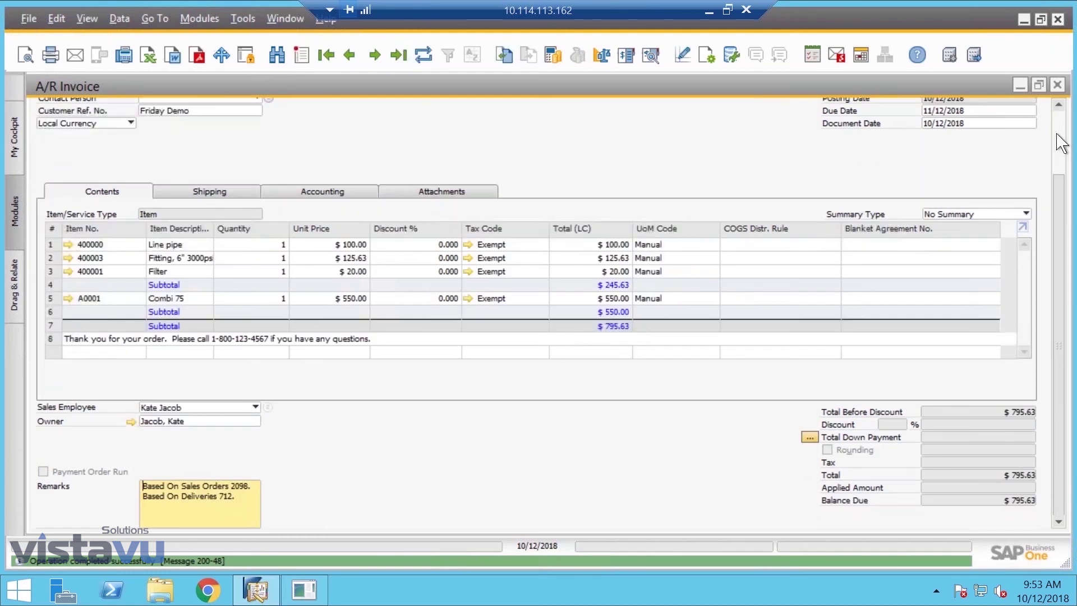
scroll(1062, 143, up, 1)
Open invoice 5419's Relationship Map and view Related Items, Posting Details, then Document Tree.
right_click(663, 190)
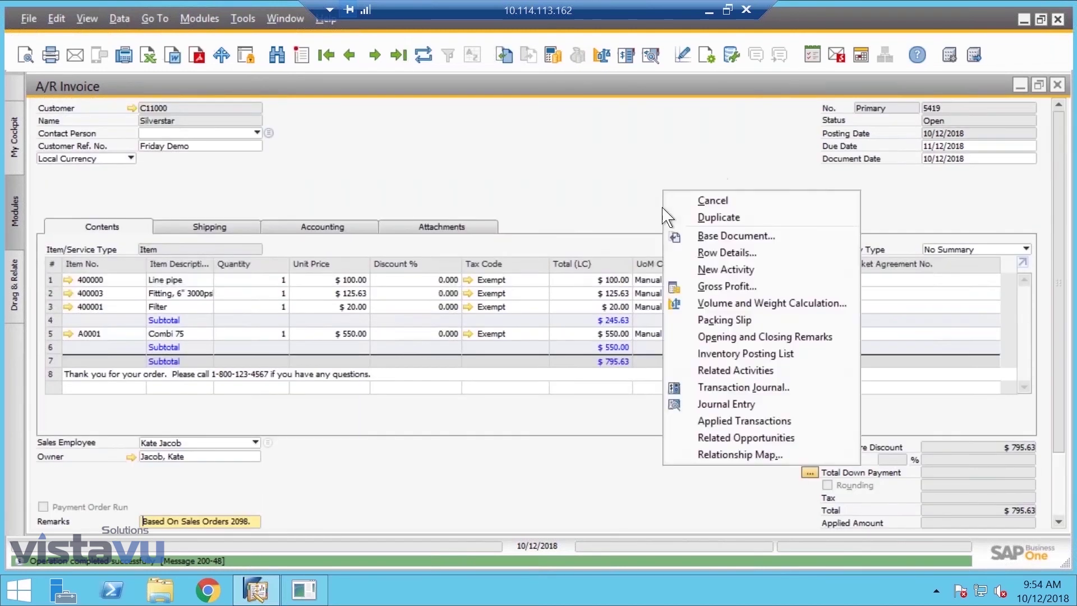
click(729, 456)
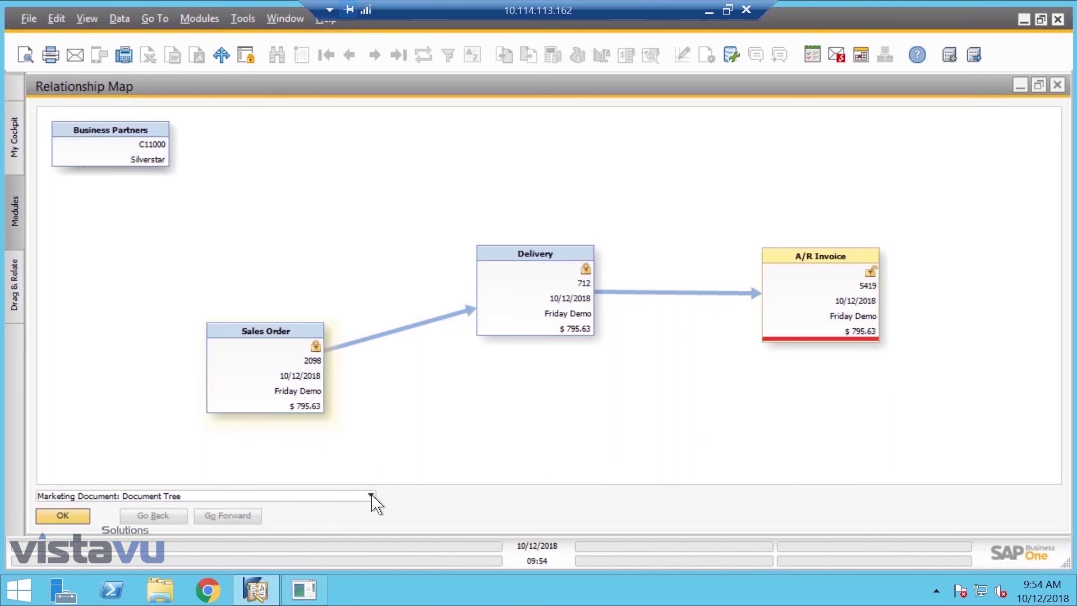
click(335, 495)
key(Escape)
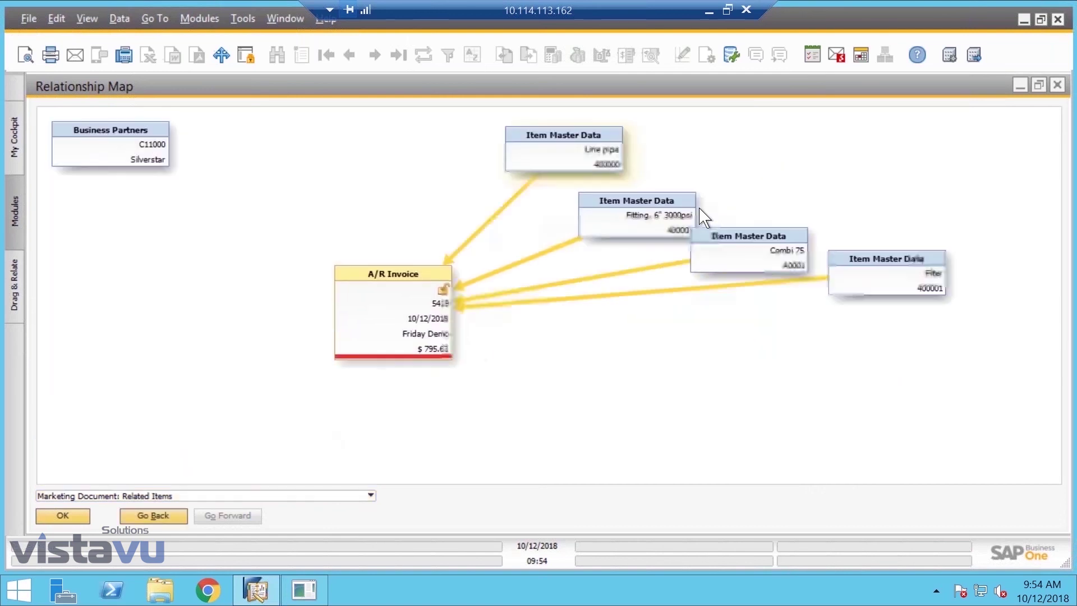
click(254, 497)
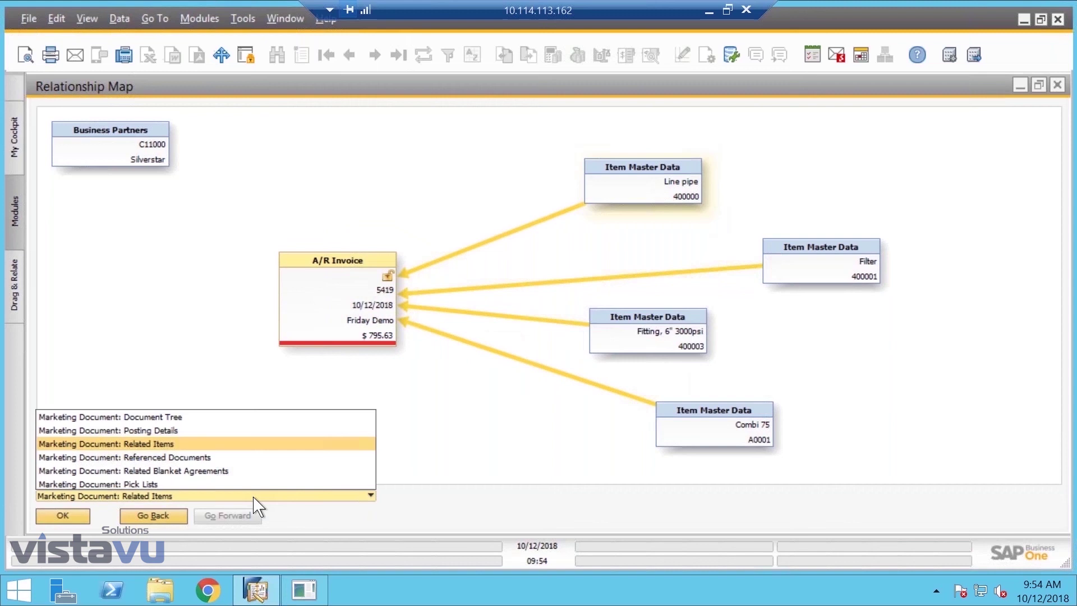
click(267, 430)
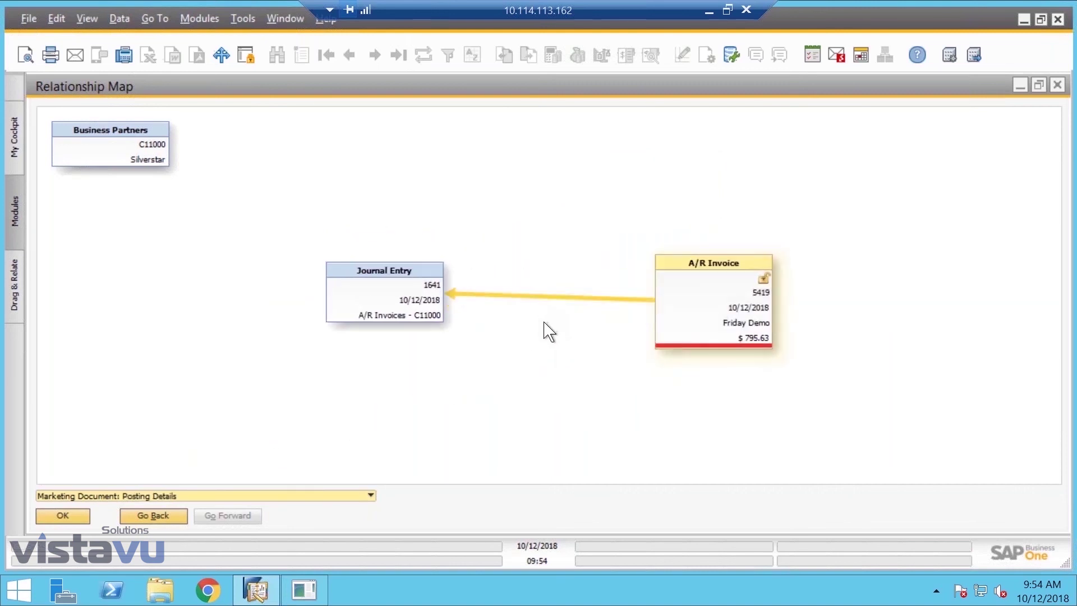
click(325, 496)
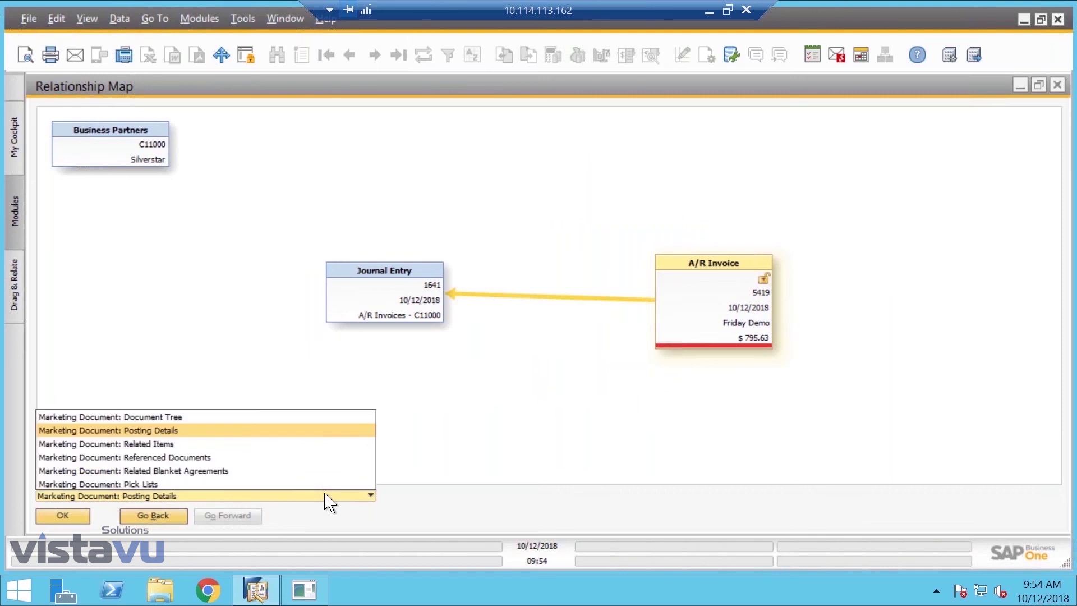
click(299, 423)
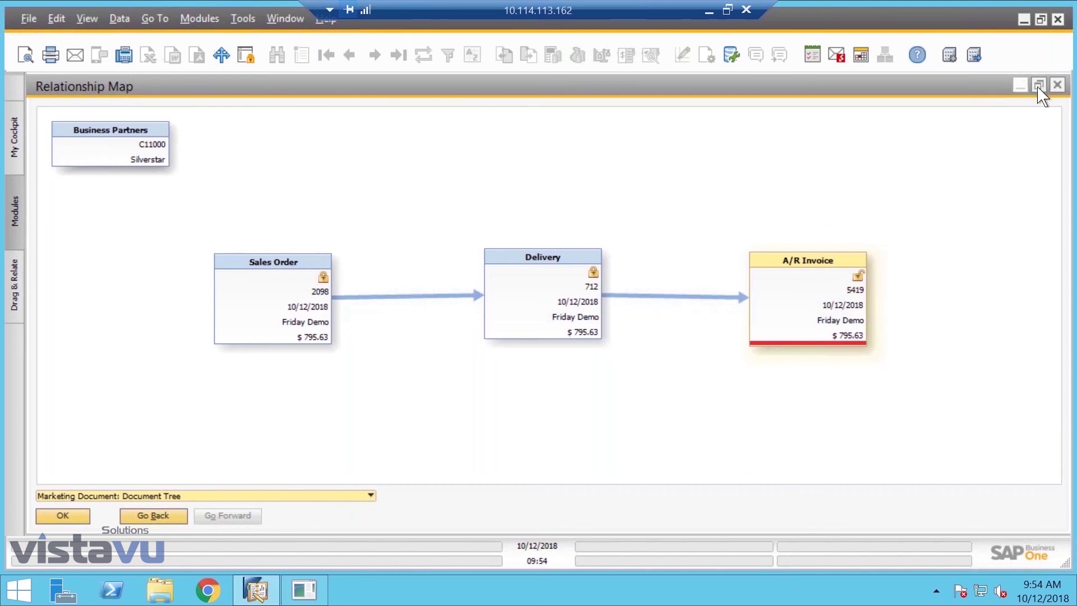
Close the map and delivery, and minimize the invoice and sales order windows.
click(1057, 84)
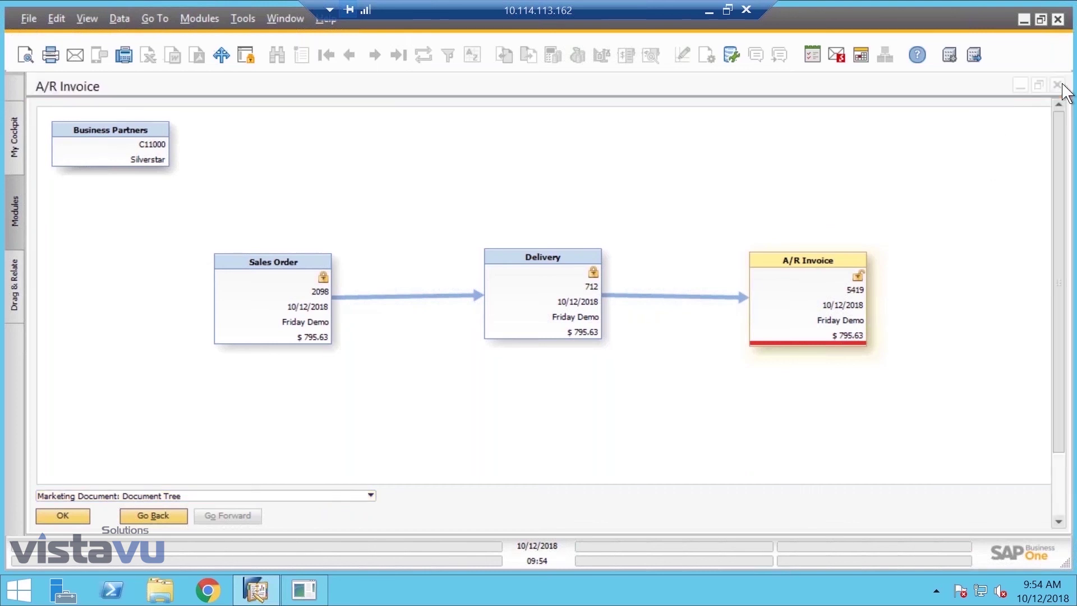
click(1020, 85)
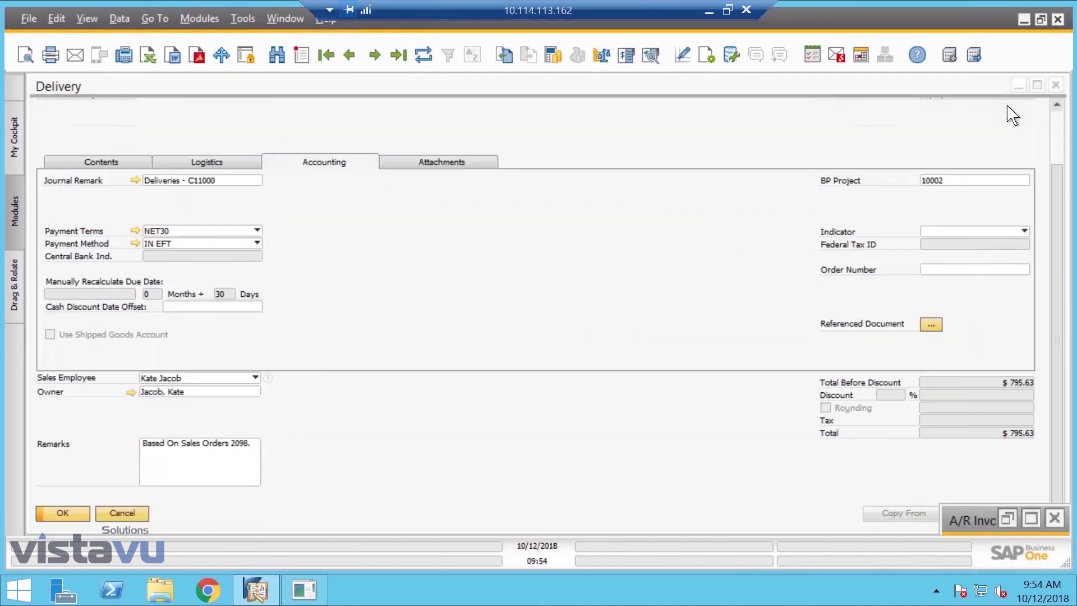
key(Escape)
click(1019, 85)
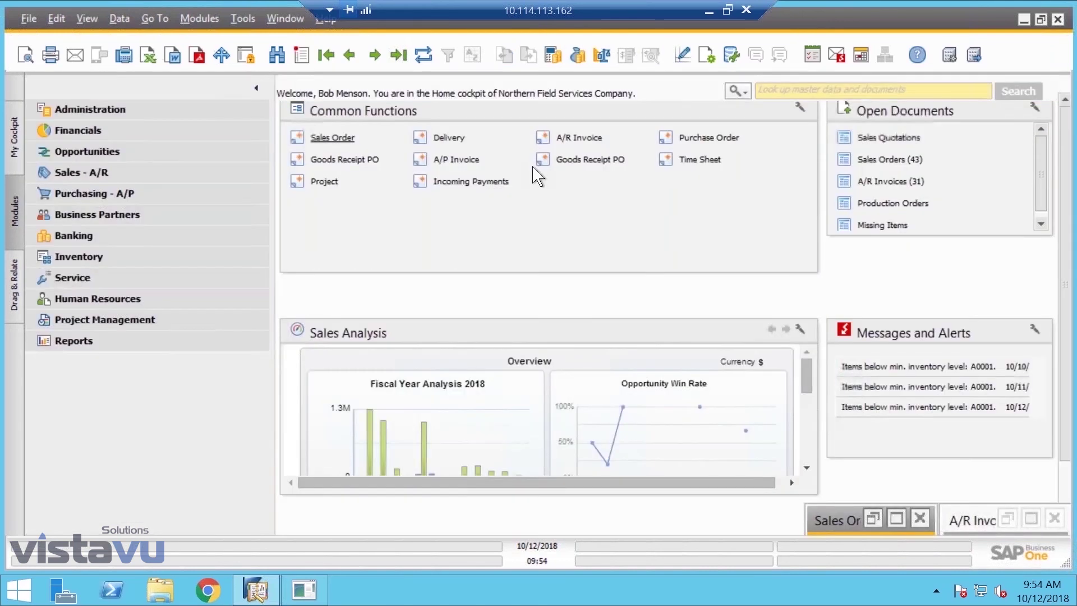
Start an incoming payment for Silverstar (C11000) and select invoice 5419 for $795.63.
click(470, 181)
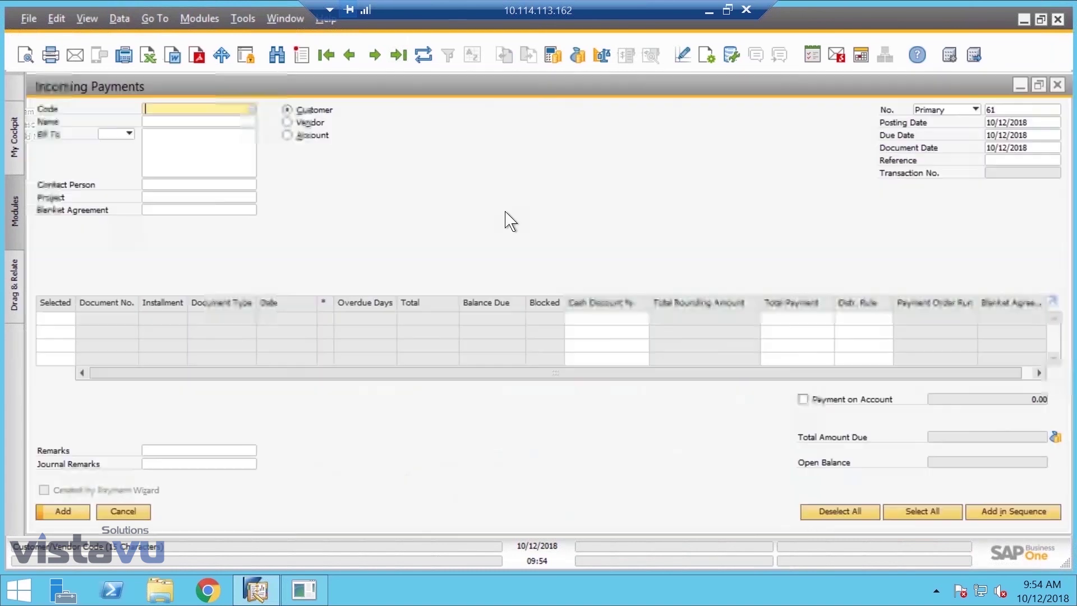
key(Tab)
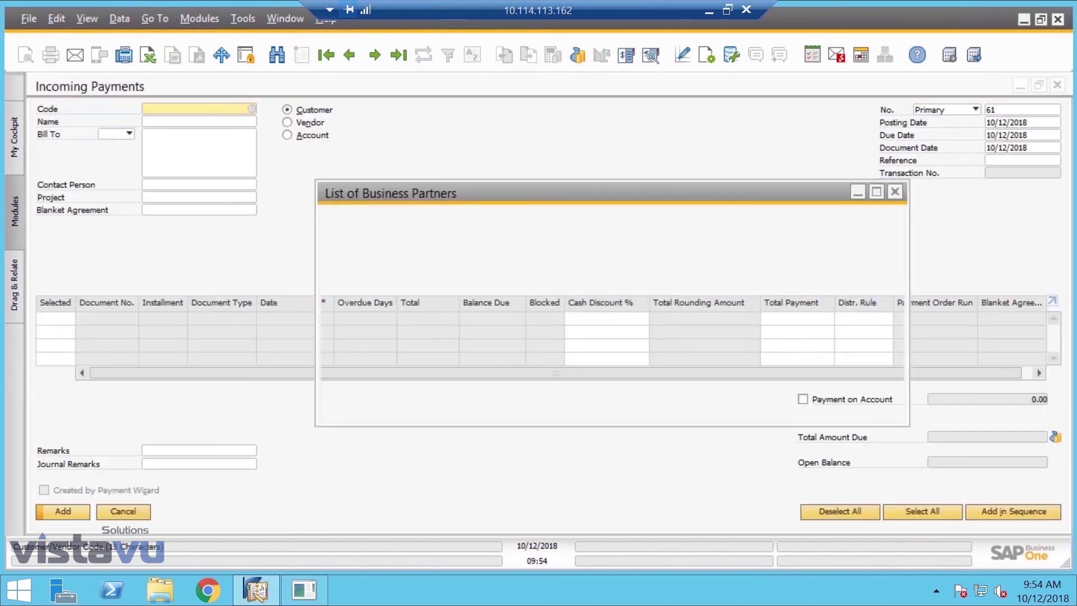
click(436, 268)
double_click(437, 275)
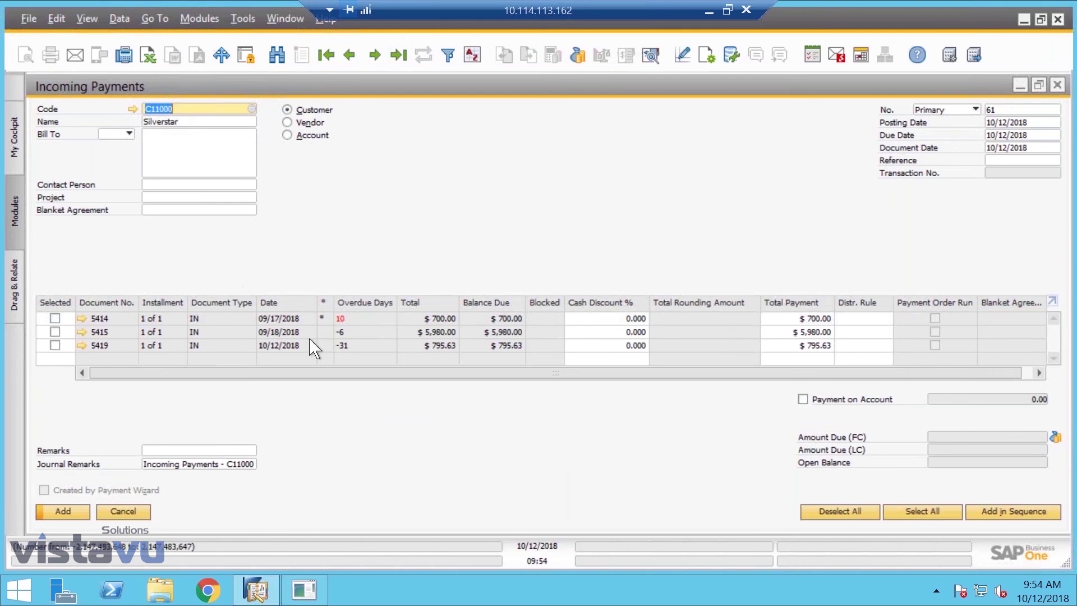
click(54, 345)
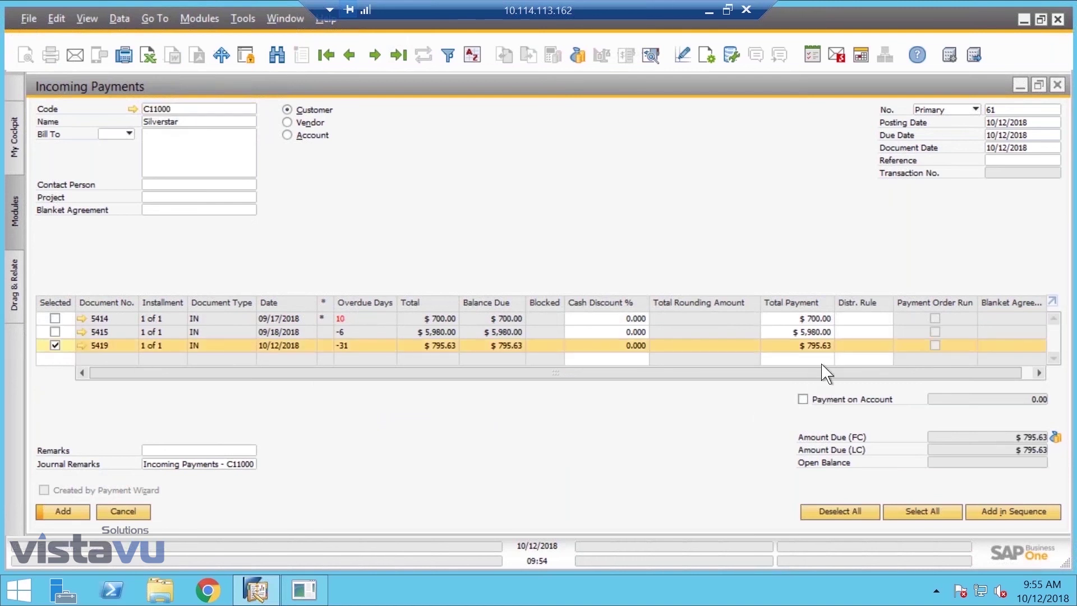
Pay the $795.63 balance due by check in Payment Means and add the incoming payment.
click(1055, 437)
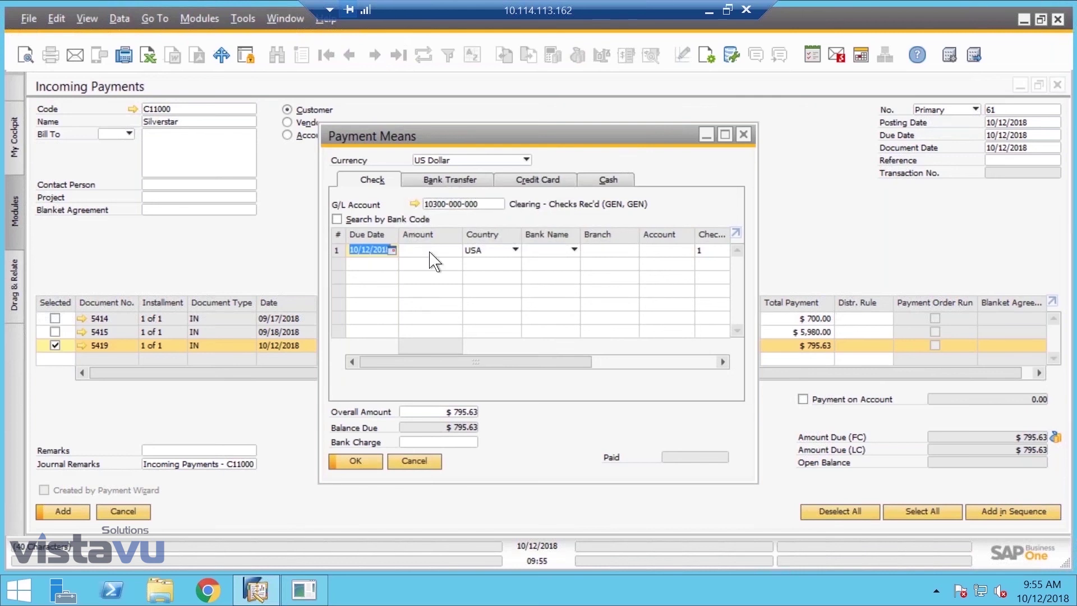
right_click(447, 253)
click(477, 320)
drag(435, 365, 510, 365)
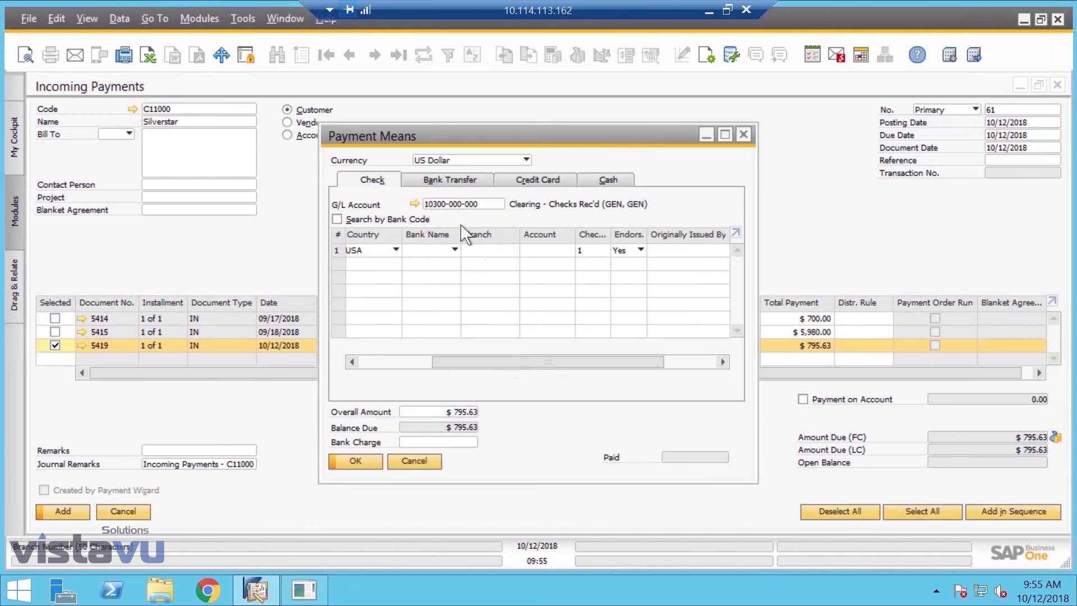
click(354, 461)
click(63, 511)
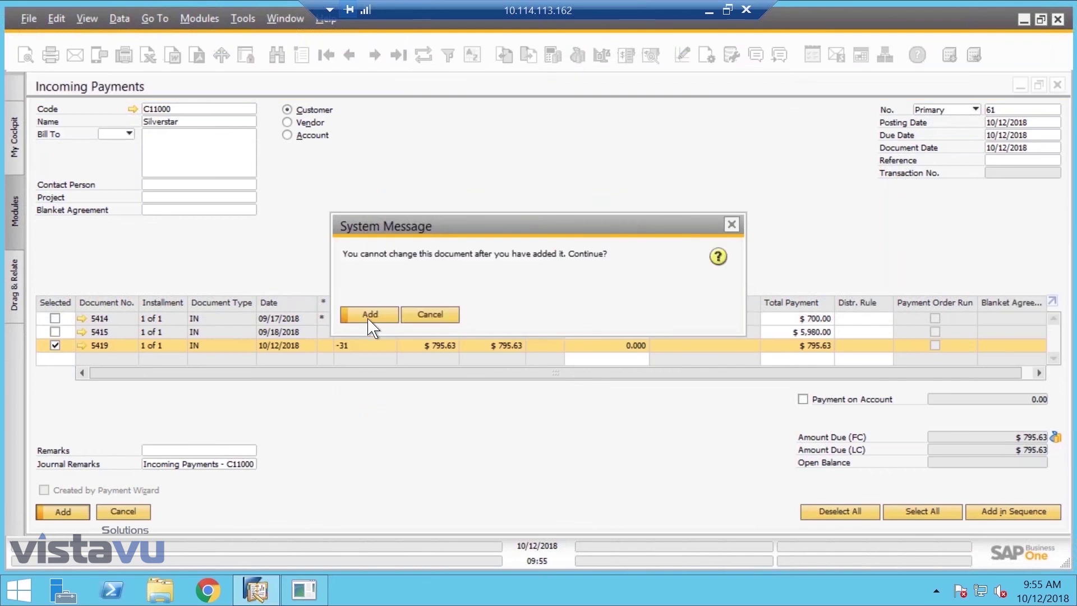
click(370, 315)
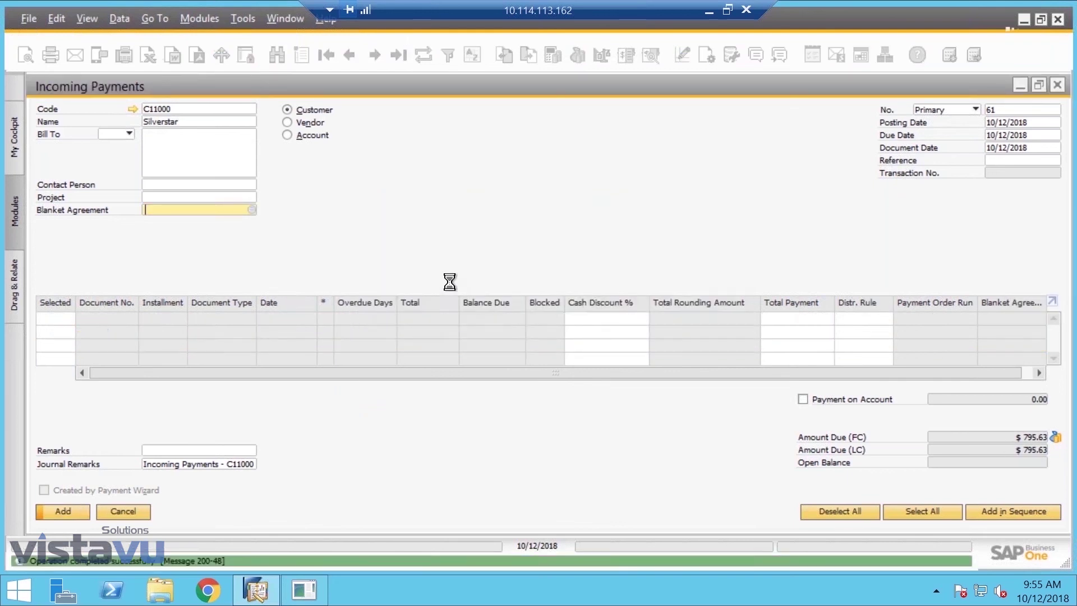
Close Incoming Payments, restore and refresh invoice 5419, then call up its Relationship Map option.
click(1058, 84)
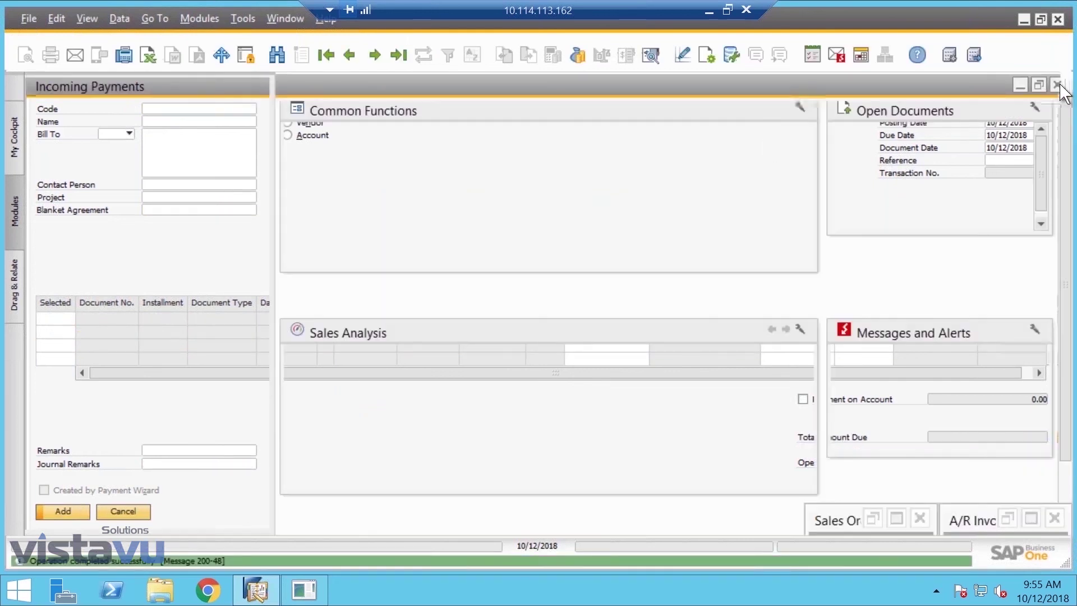
click(972, 513)
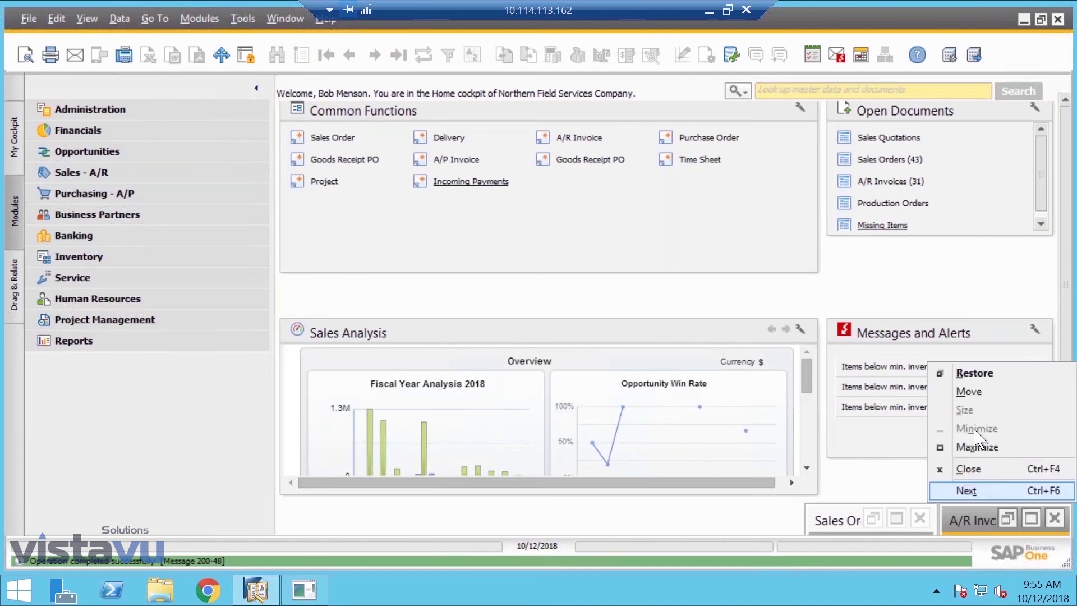
click(974, 373)
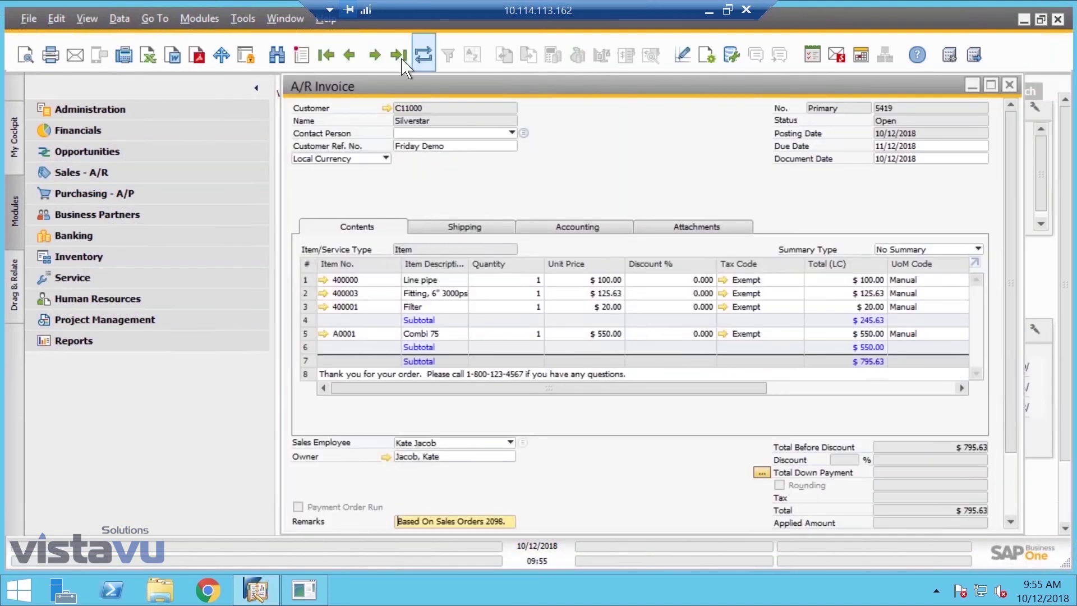
click(415, 58)
right_click(651, 164)
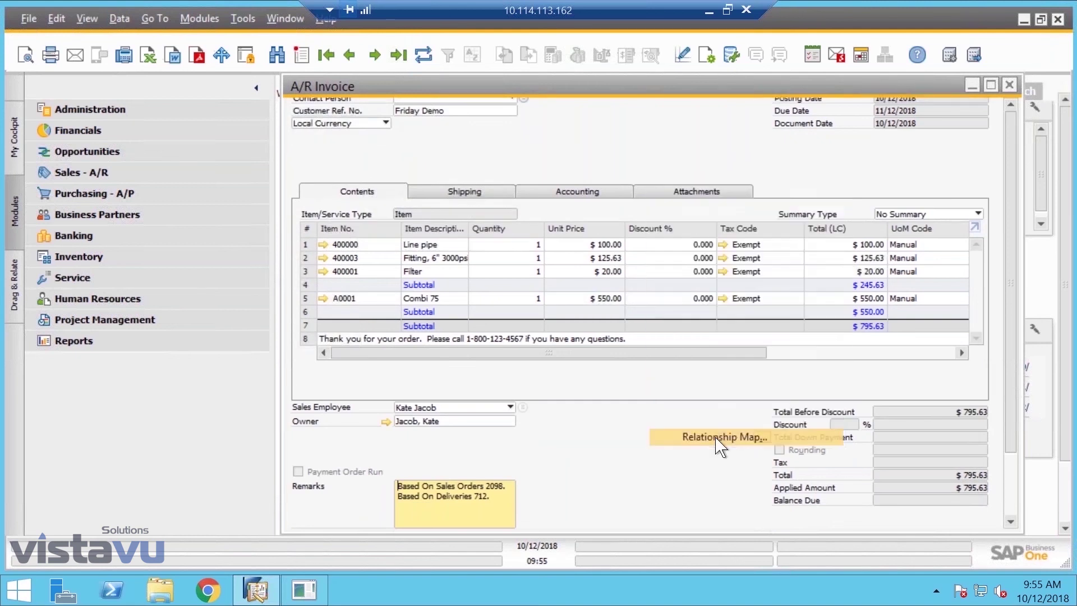